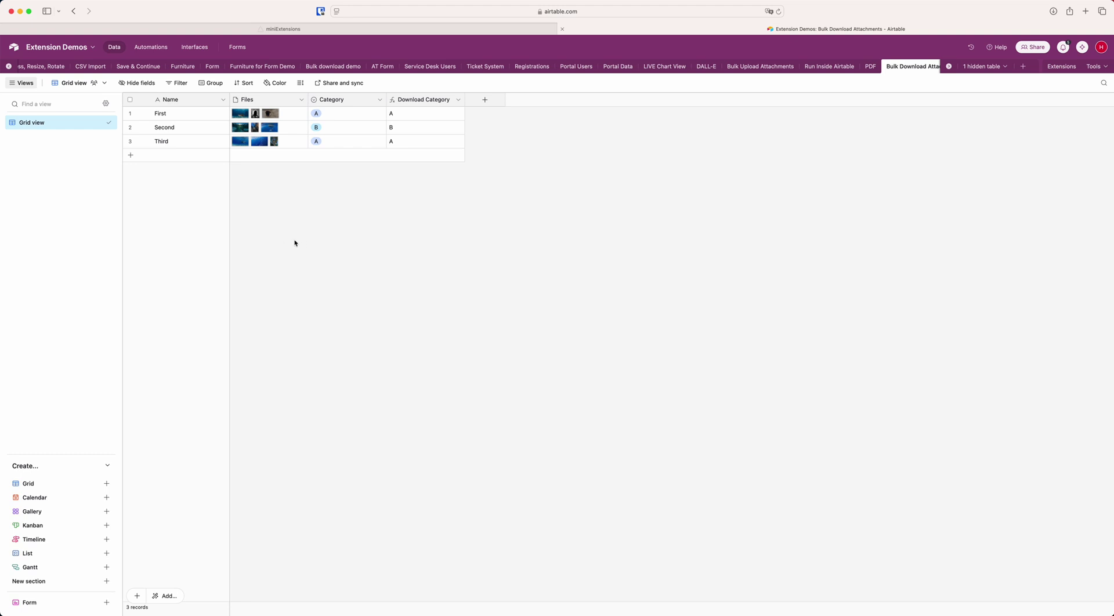
# Step: Switch to miniExtensions and create a Bulk Download Attachments from Airtable extension for the Bulk Download Attachments table
pyautogui.click(308, 30)
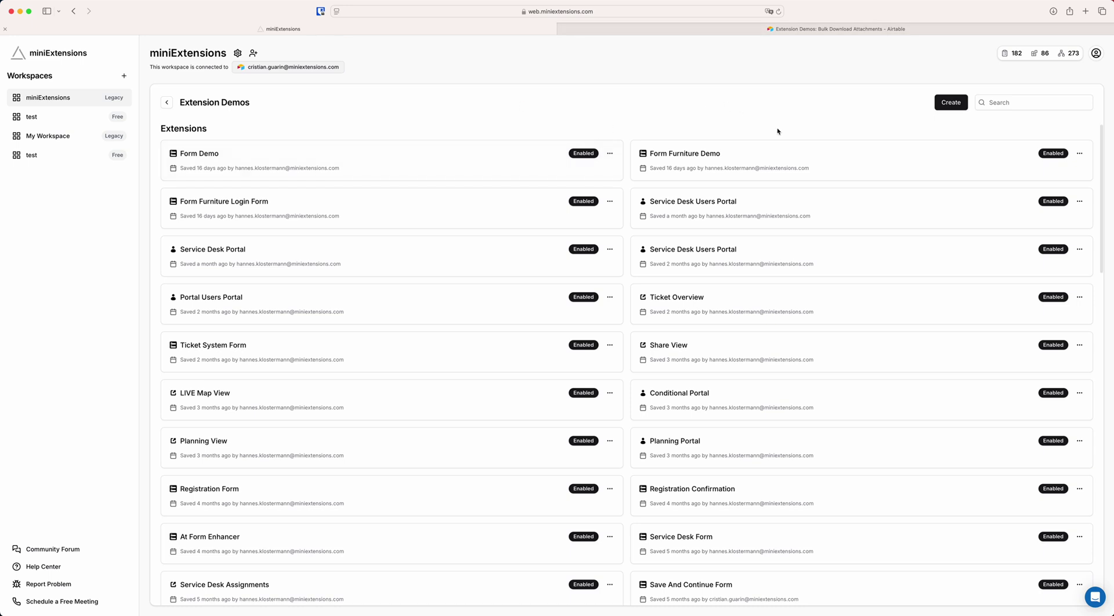
pyautogui.click(951, 104)
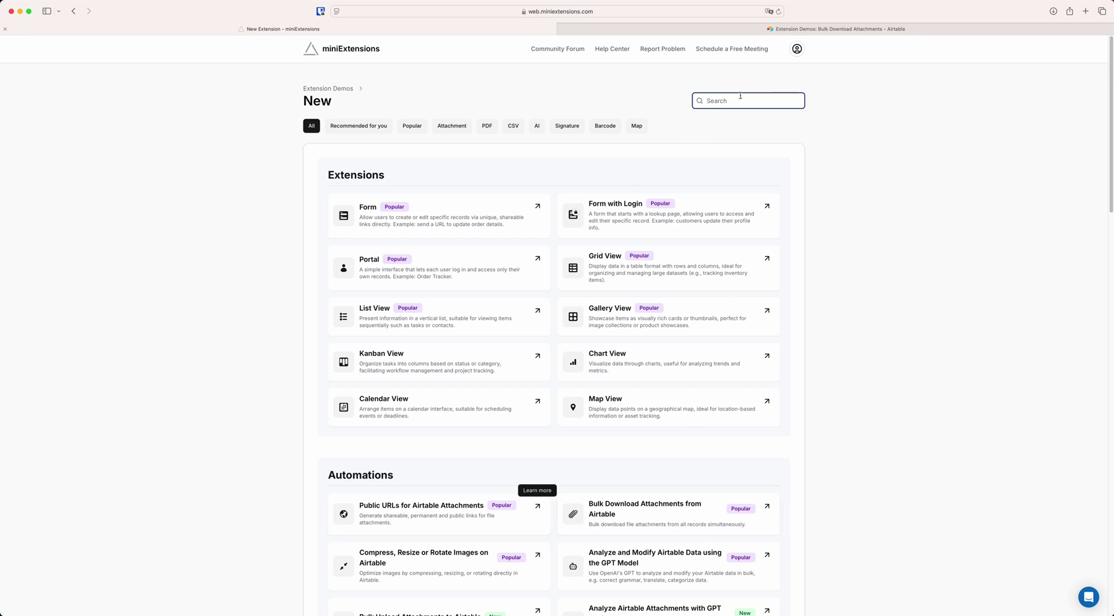
pyautogui.click(442, 128)
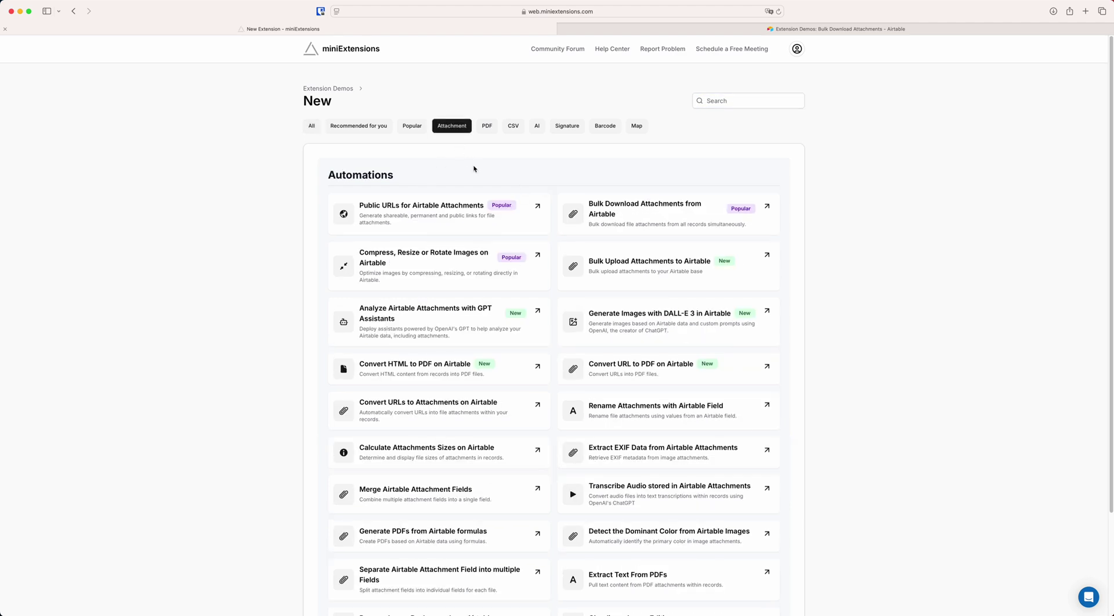
pyautogui.click(635, 220)
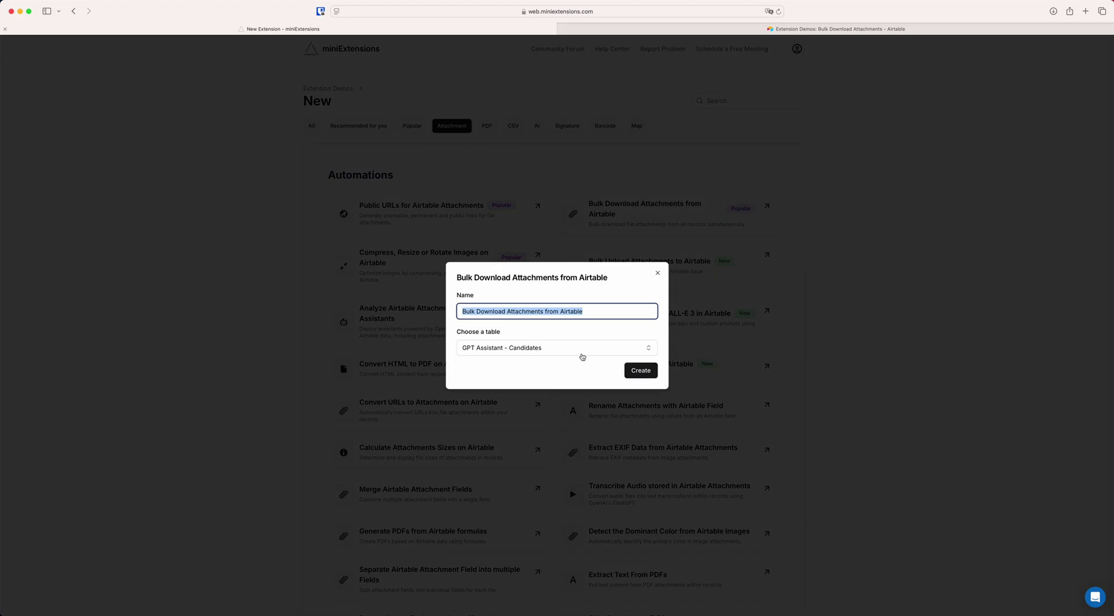
pyautogui.click(582, 355)
pyautogui.scroll(-15, 539, 423)
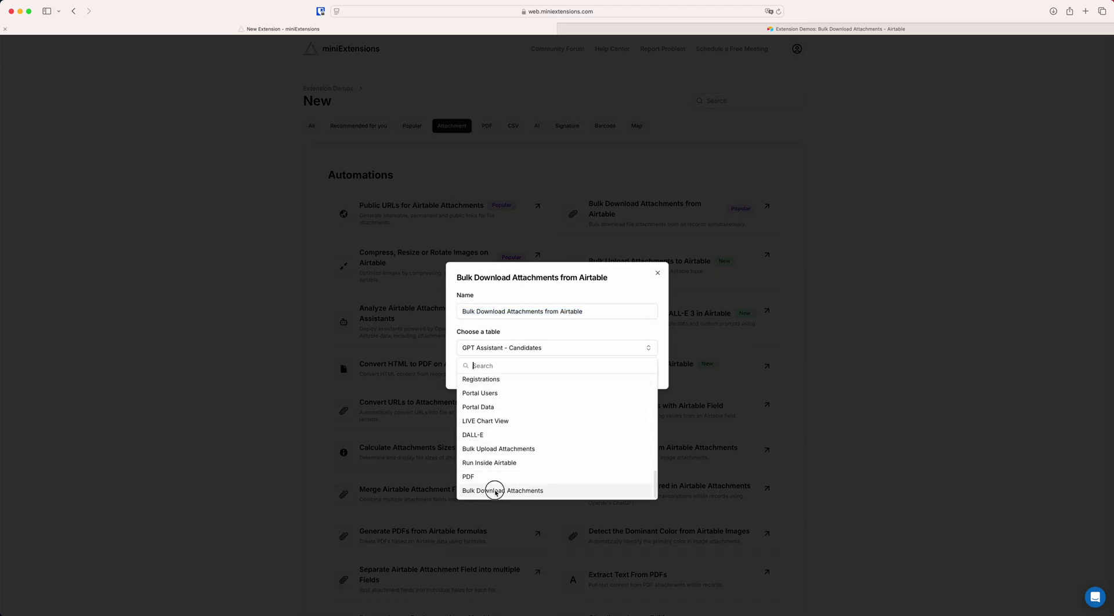
pyautogui.click(495, 491)
pyautogui.click(637, 371)
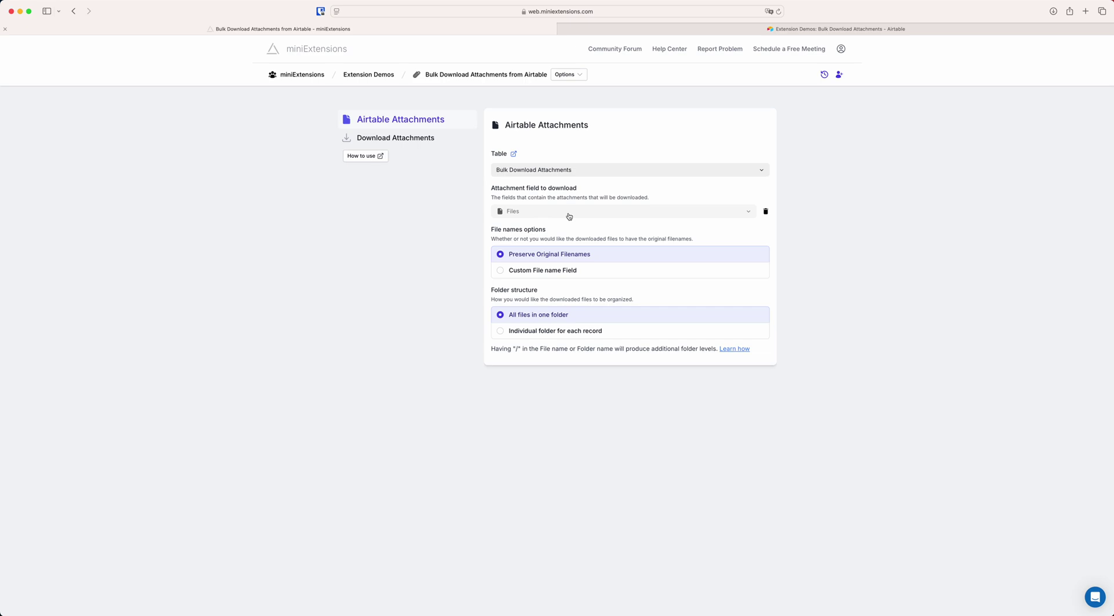
# Step: Check the attachment field choices, keep Files selected, and bulk download all attachments with their original filenames
pyautogui.click(562, 216)
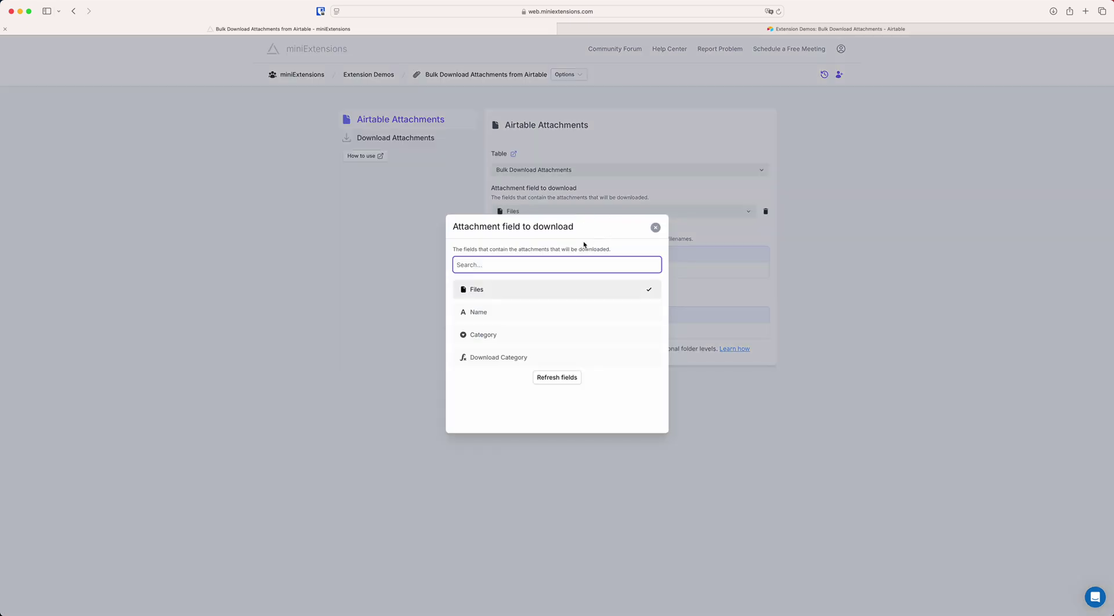
pyautogui.click(654, 228)
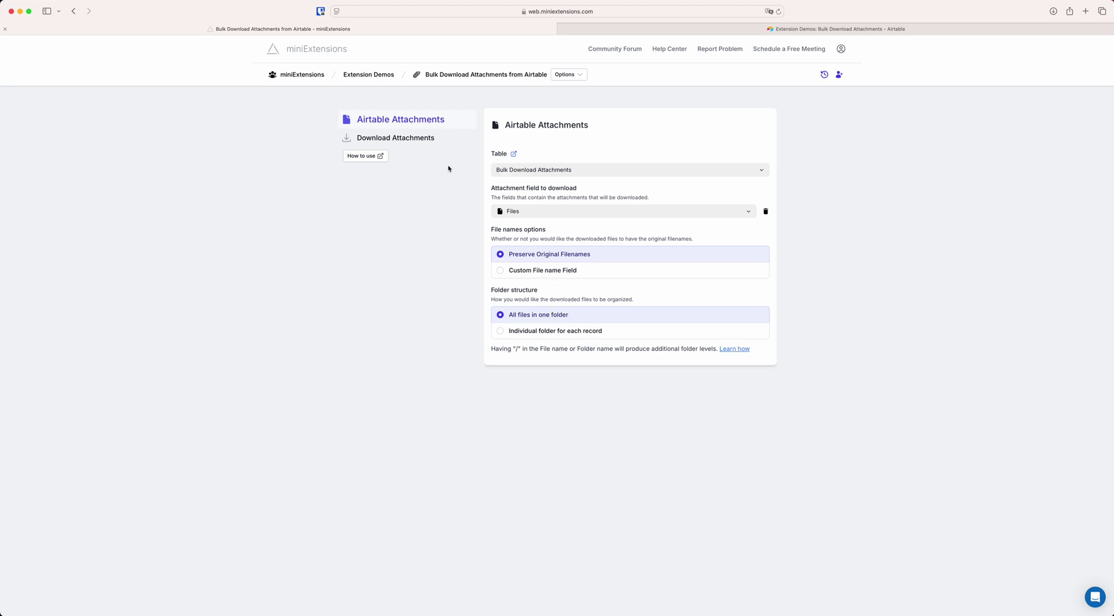
pyautogui.click(410, 145)
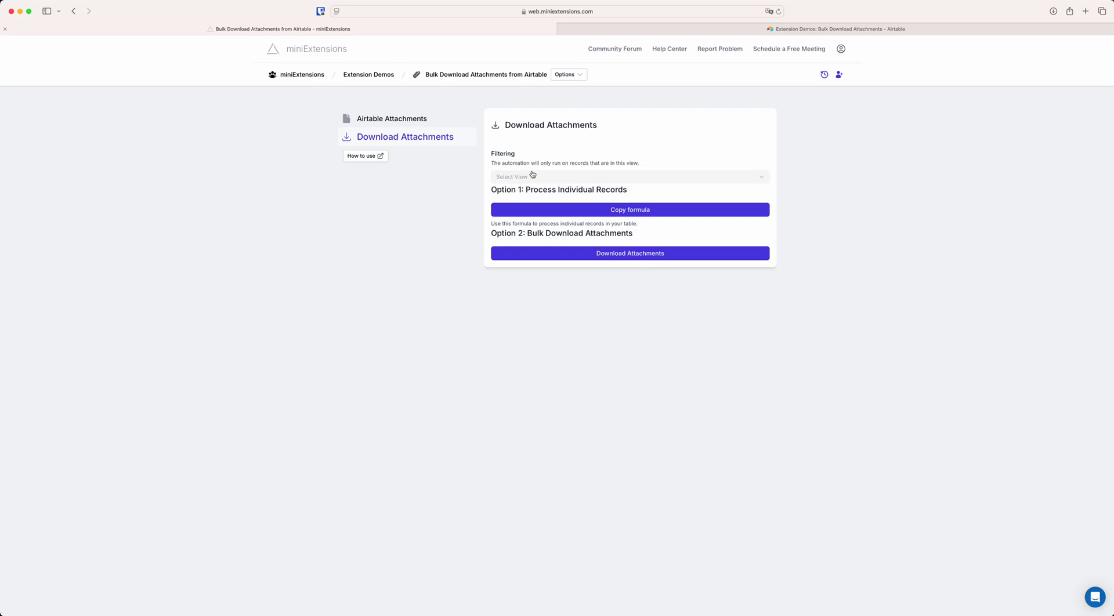
pyautogui.click(611, 254)
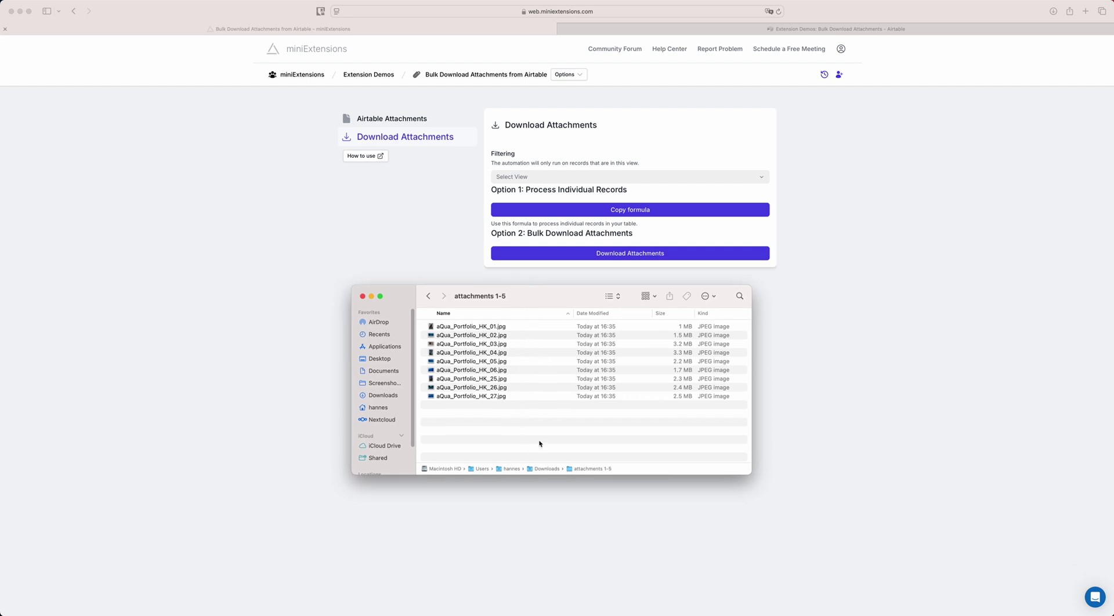
pyautogui.doubleClick(526, 296)
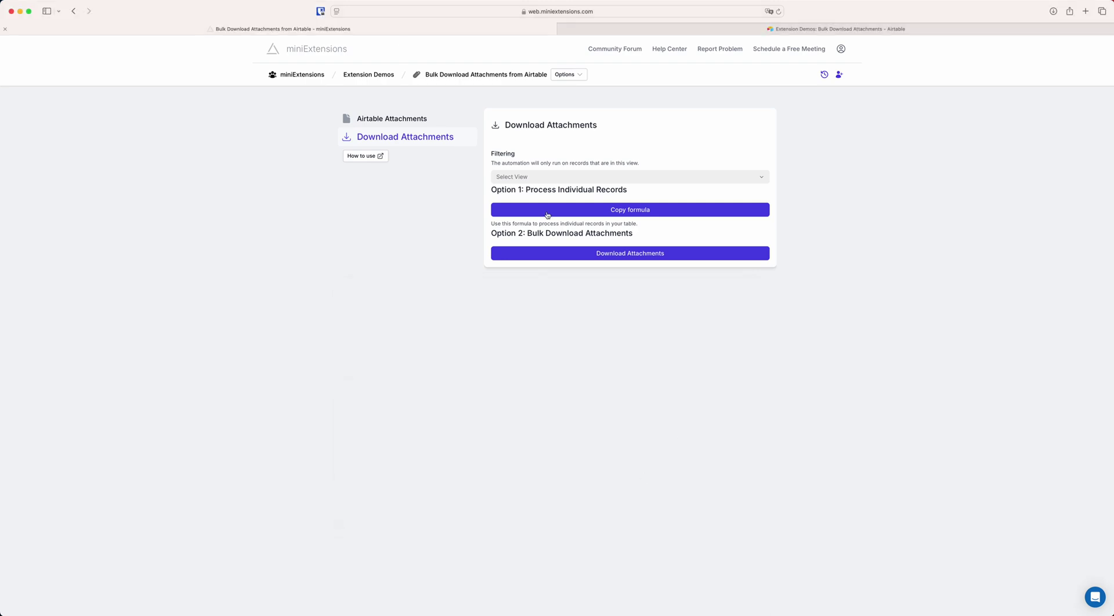
# Step: Change the file names option to Custom File name Field, using the Name field for the filenames
pyautogui.click(430, 118)
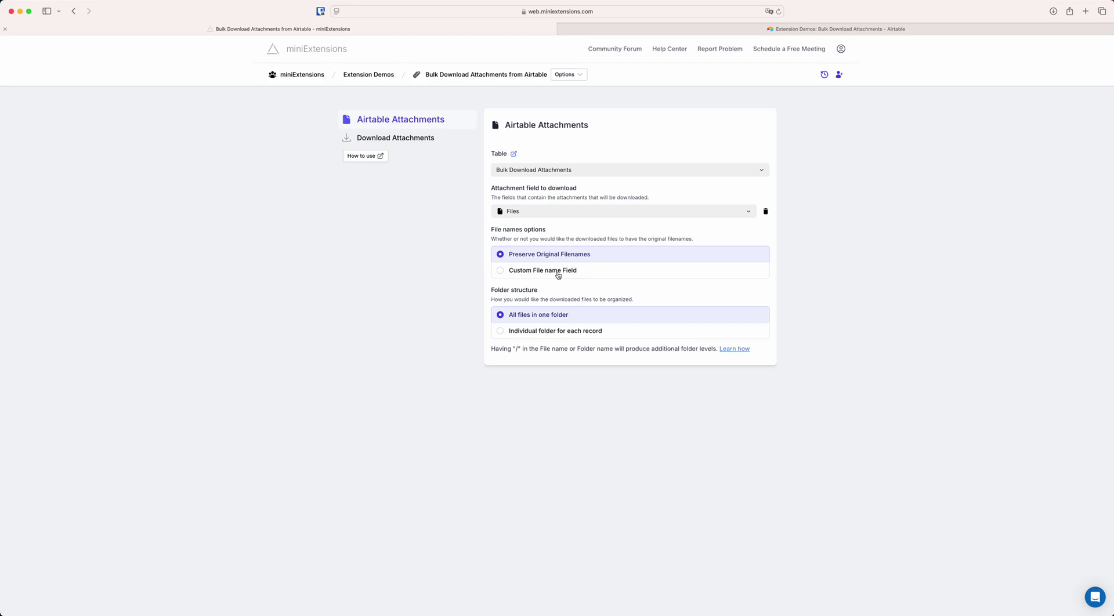
pyautogui.click(521, 271)
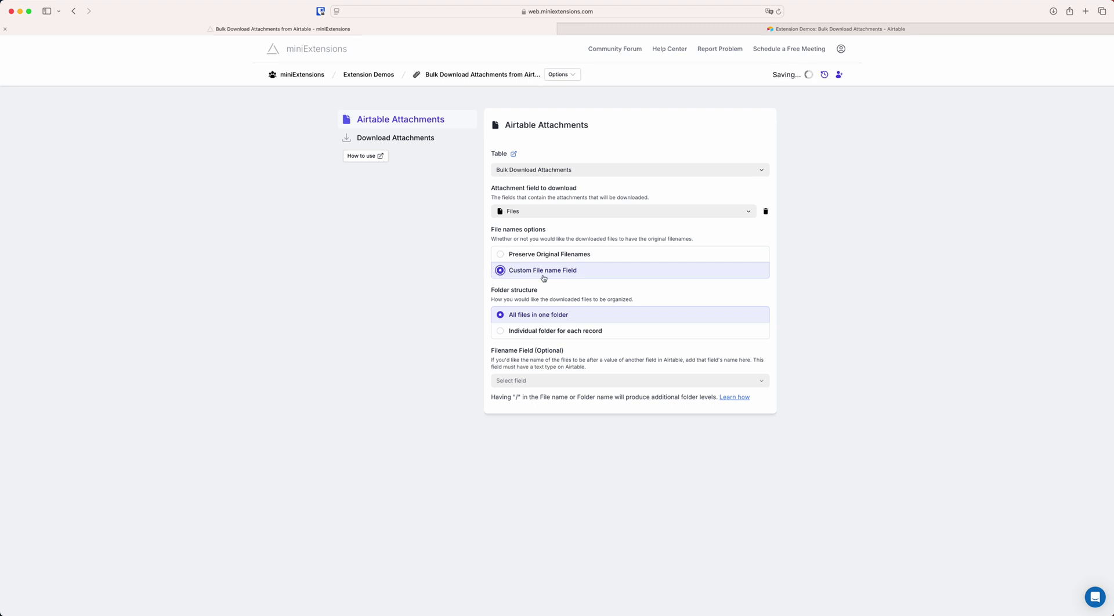
pyautogui.click(548, 381)
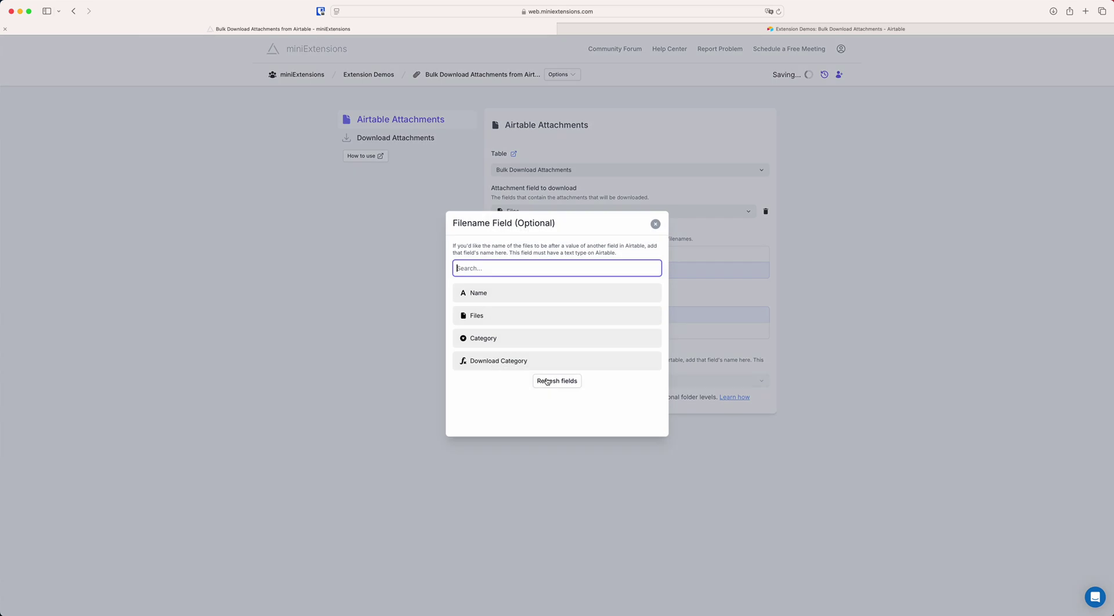
pyautogui.click(491, 298)
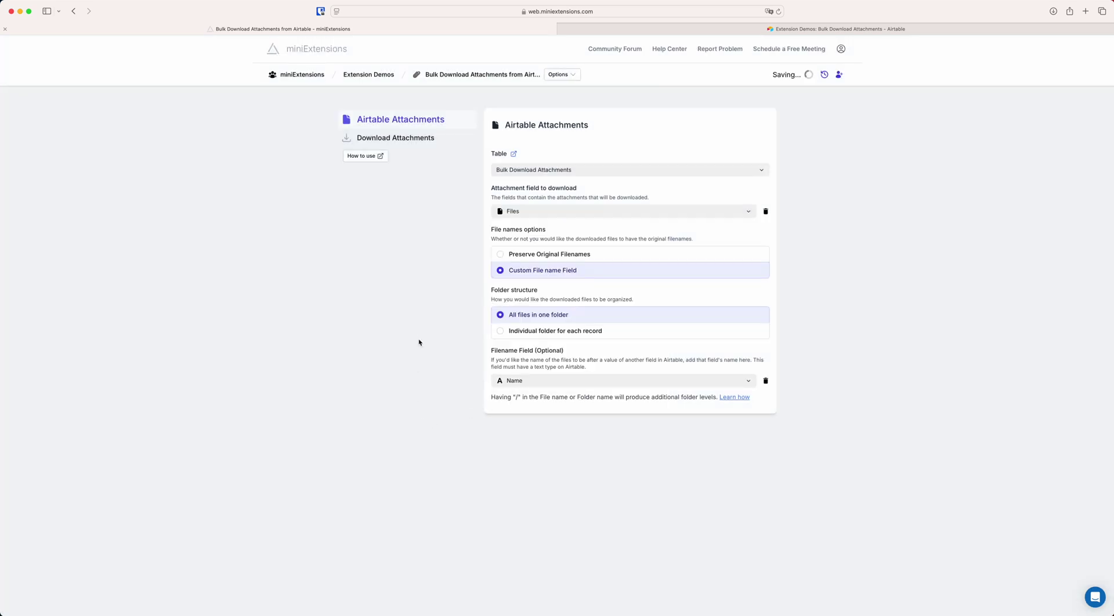
# Step: Review the record names in the Airtable table, then bulk download the attachments from miniExtensions using the Name-based filenames
pyautogui.click(725, 30)
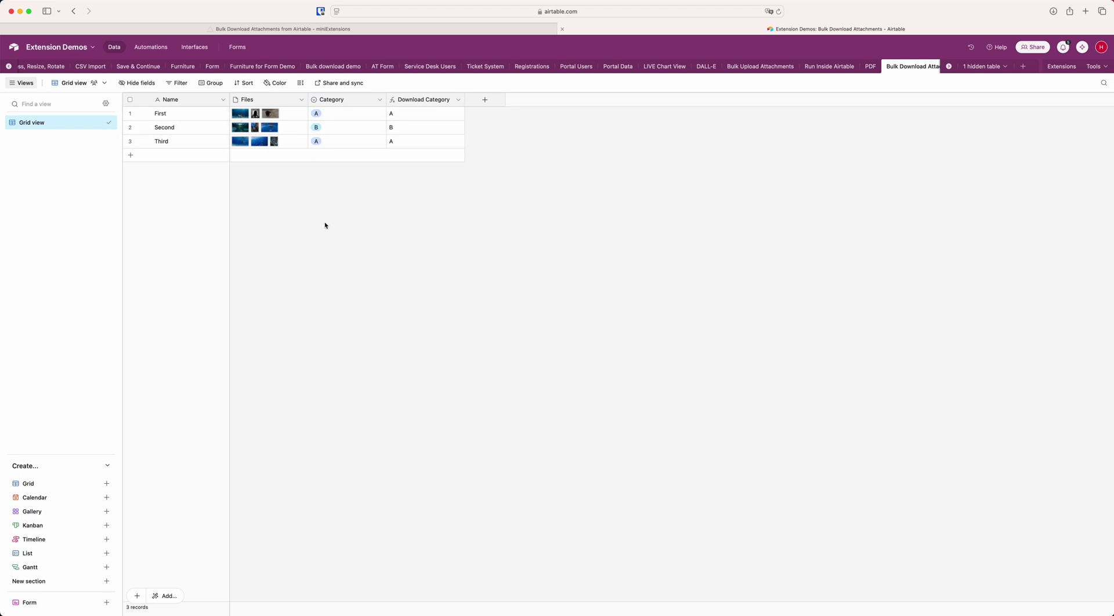
pyautogui.click(469, 29)
pyautogui.click(447, 138)
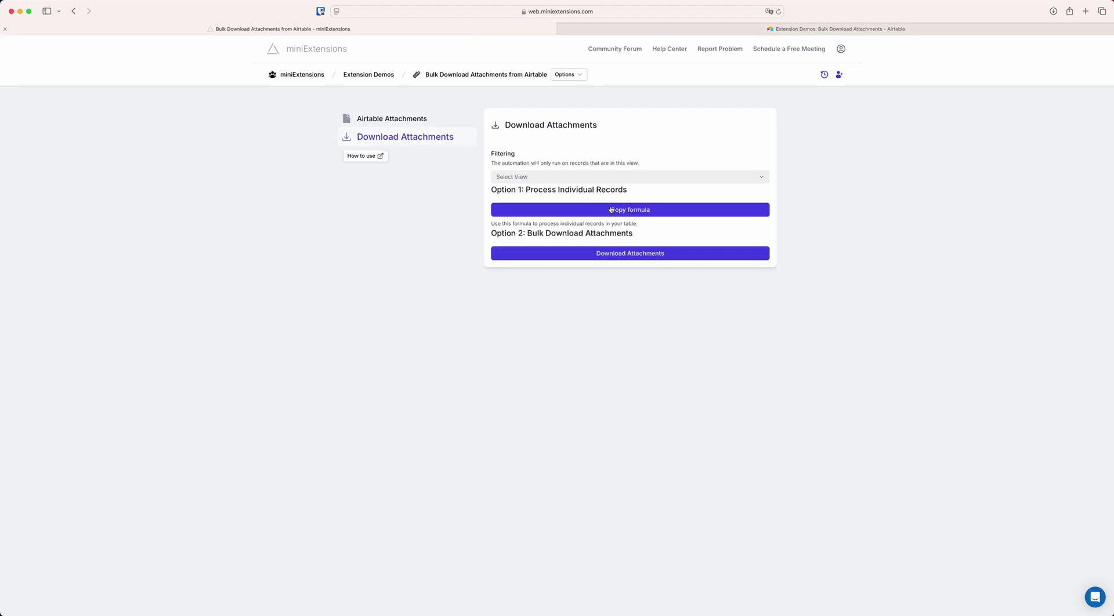
pyautogui.click(609, 254)
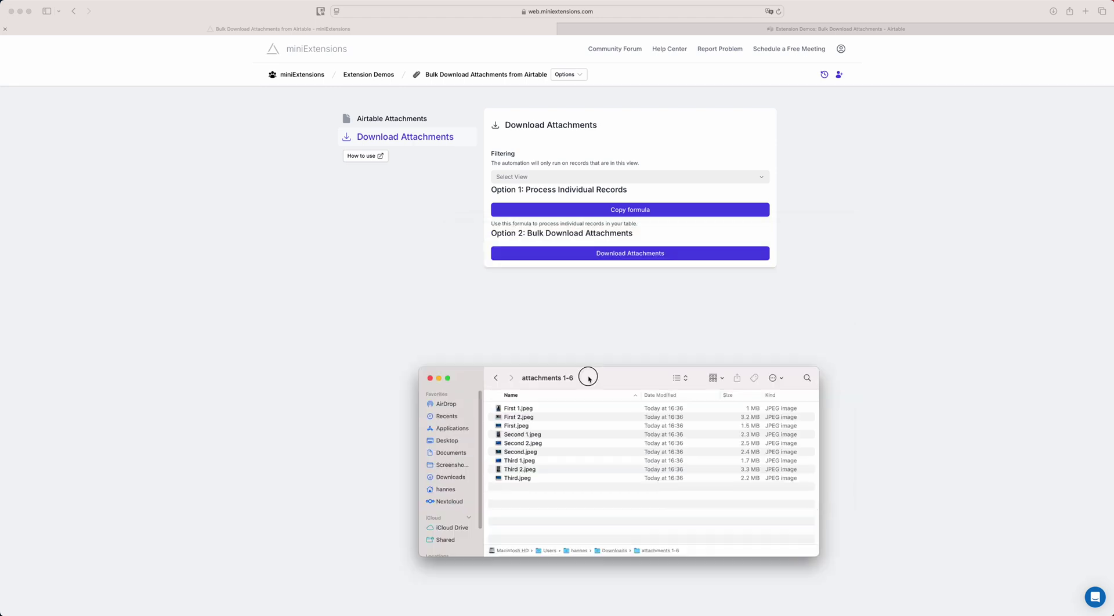
# Step: Set the folder structure to an individual folder for each record, named after the Airtable field Name
pyautogui.click(425, 120)
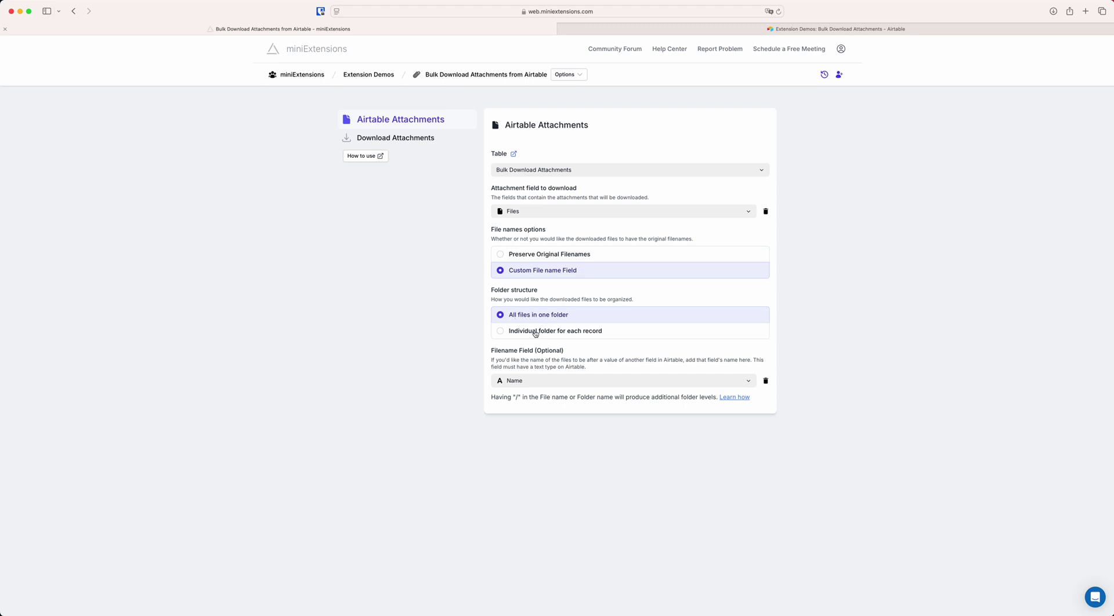
pyautogui.click(511, 335)
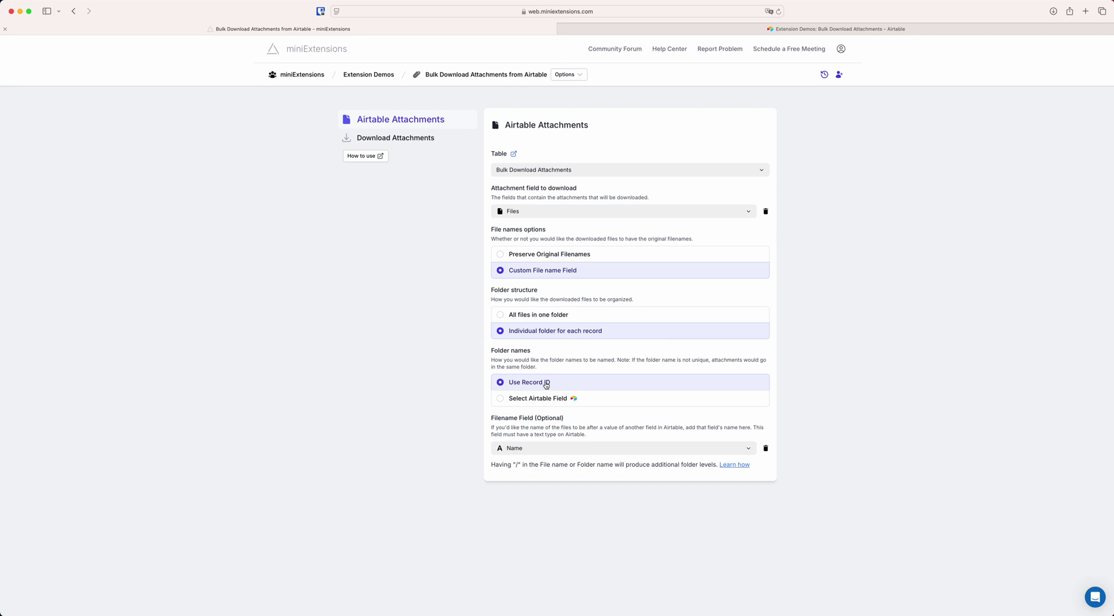
pyautogui.click(522, 399)
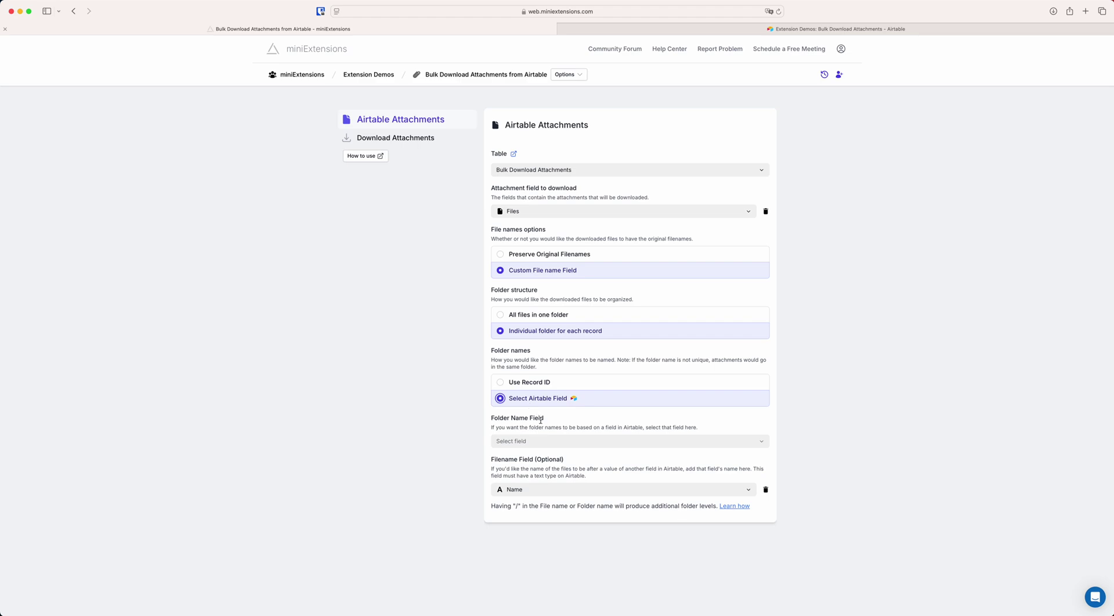
pyautogui.click(543, 441)
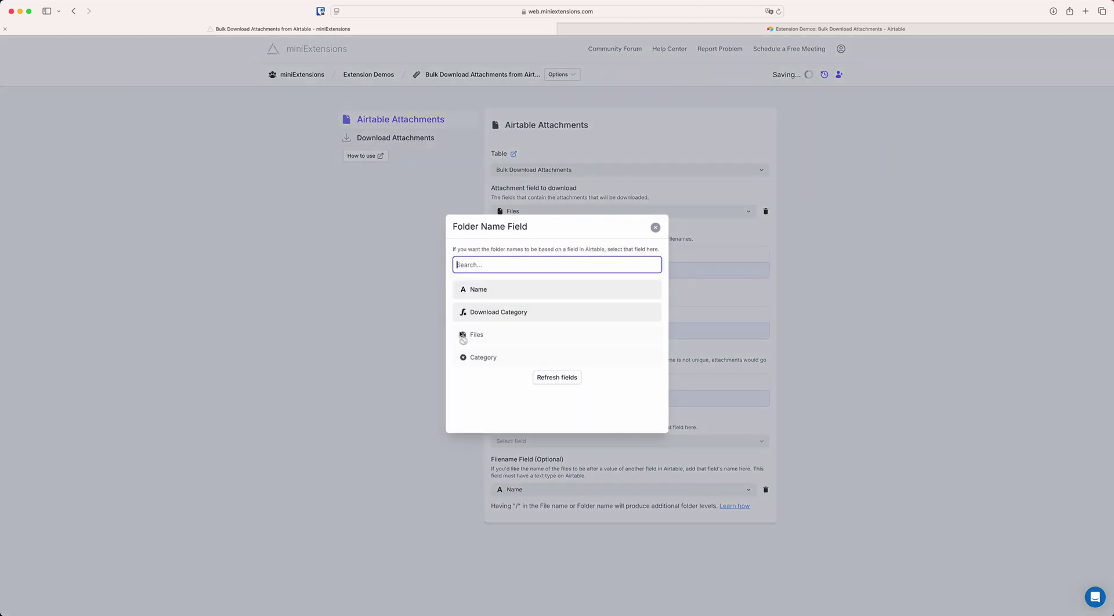
pyautogui.click(488, 293)
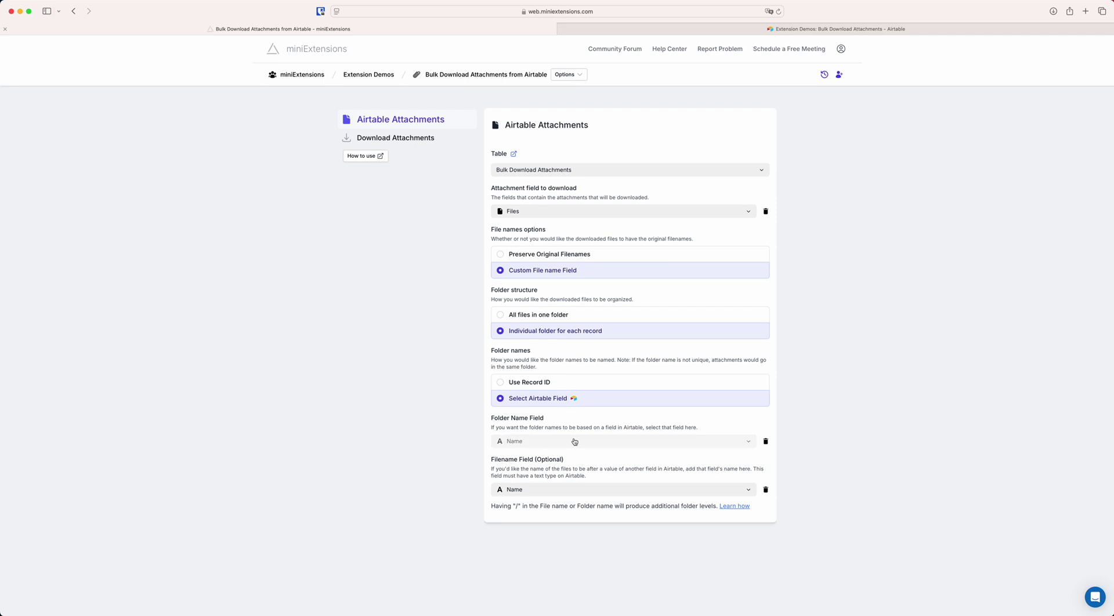
# Step: Bulk download the attachments using the individual folder for each record
pyautogui.click(380, 140)
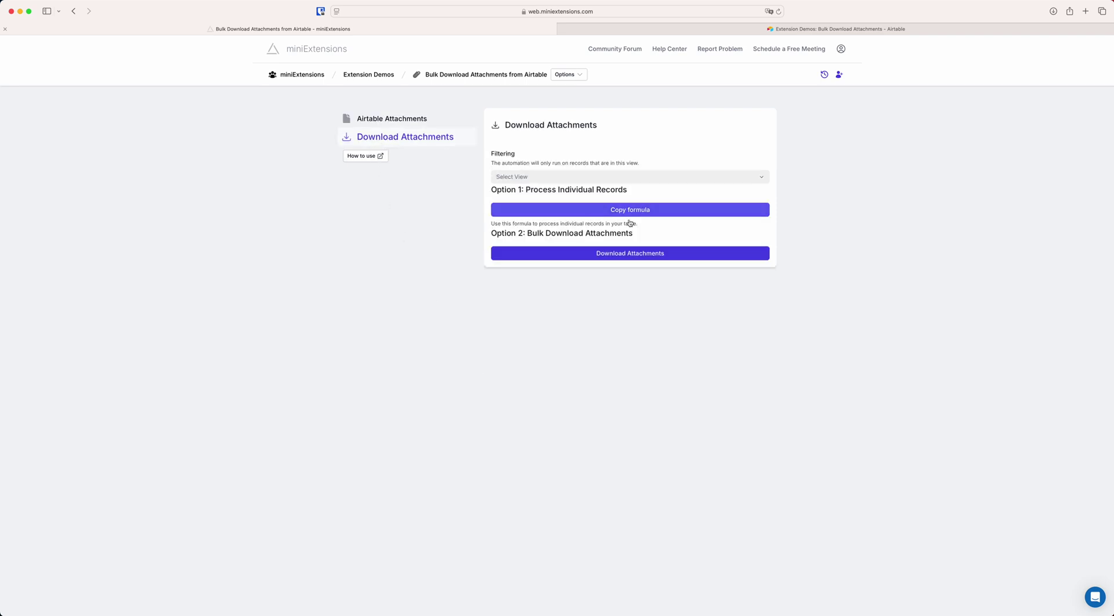
pyautogui.click(655, 253)
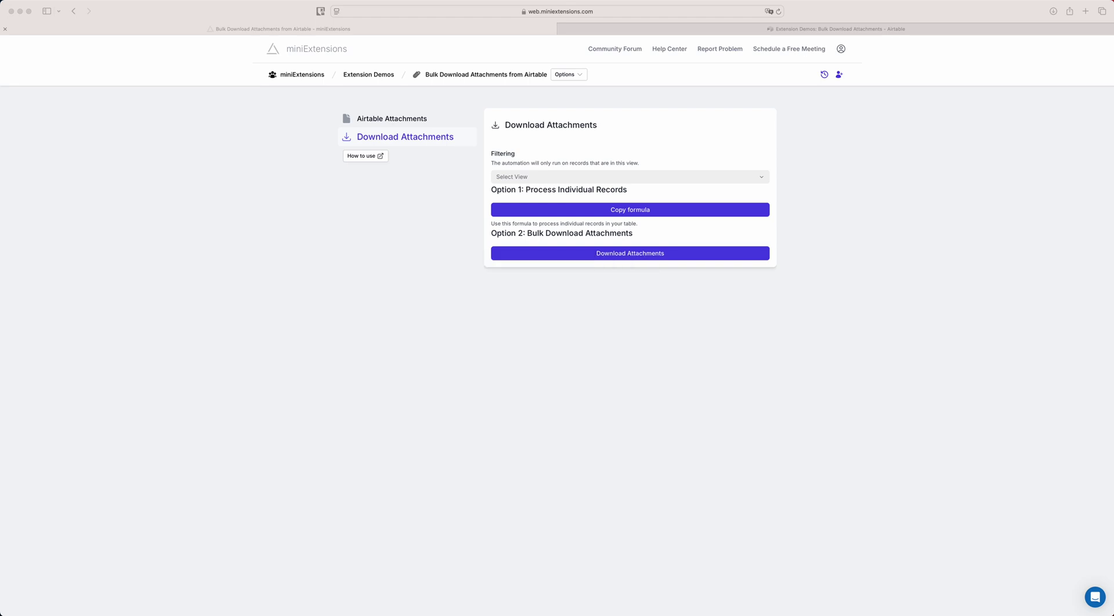
pyautogui.moveTo(625, 217); pyautogui.dragTo(607, 218)
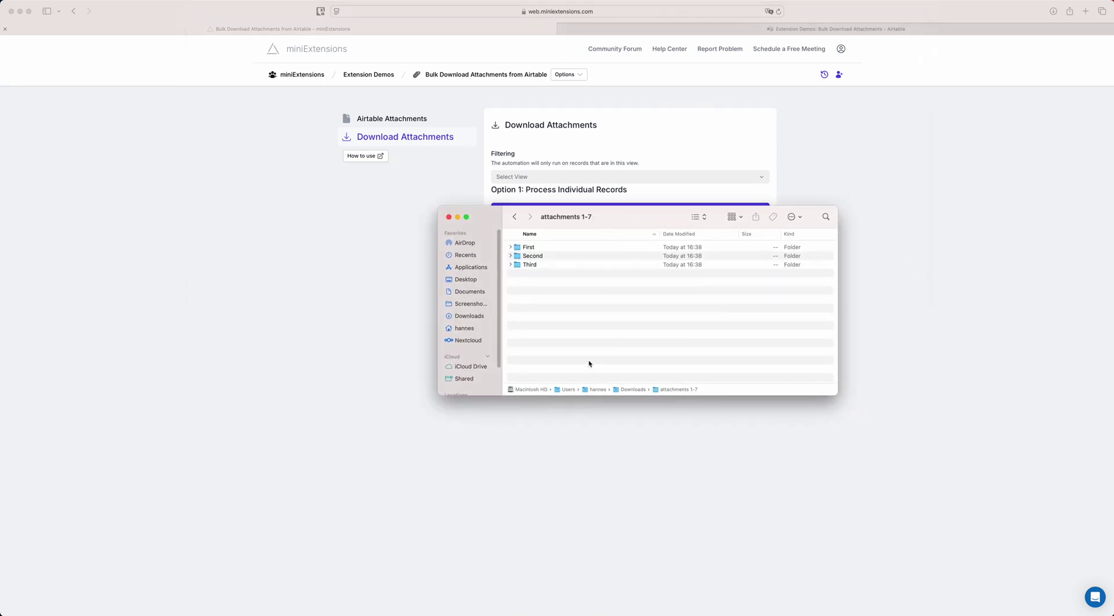
# Step: Examine the files inside the downloaded First, Second and Third folders, then close the folder window
pyautogui.doubleClick(540, 248)
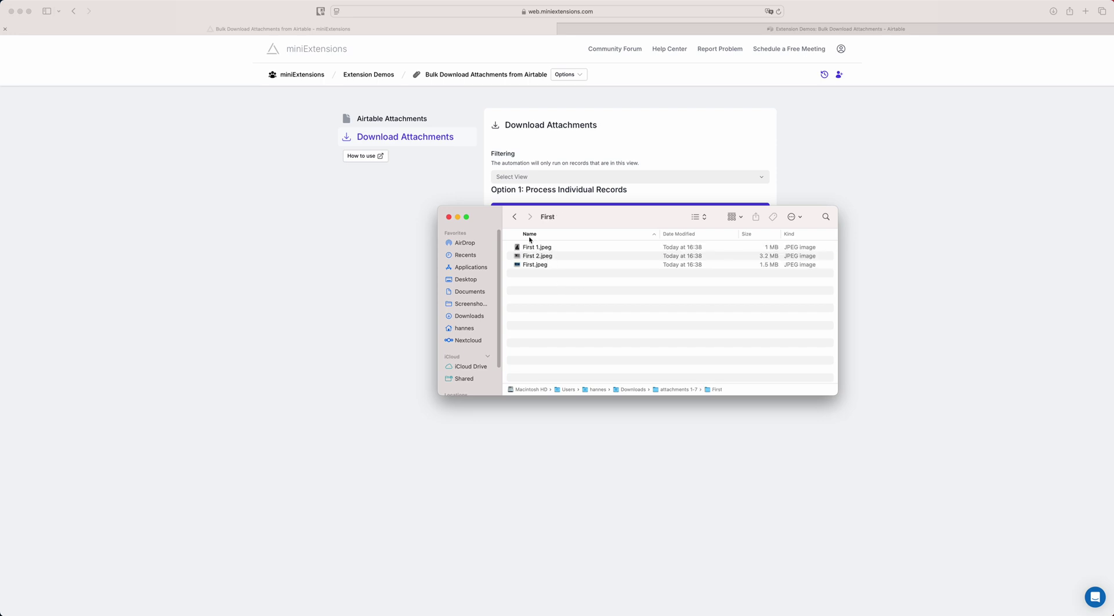
pyautogui.click(514, 216)
pyautogui.doubleClick(553, 257)
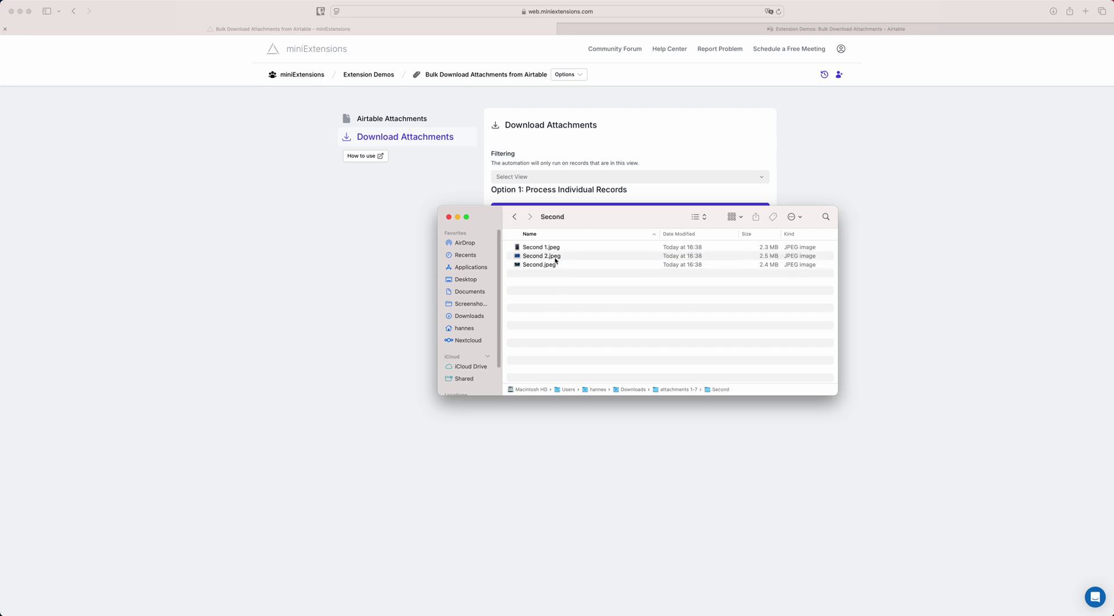
pyautogui.click(514, 217)
pyautogui.doubleClick(563, 266)
pyautogui.click(514, 217)
pyautogui.moveTo(620, 225); pyautogui.dragTo(621, 228)
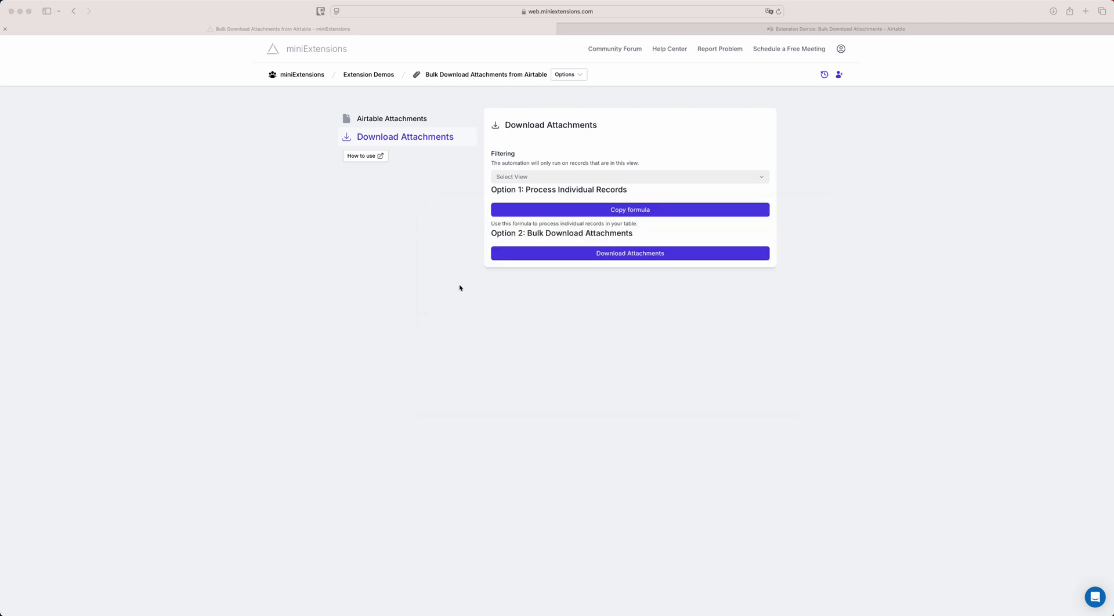
pyautogui.click(460, 288)
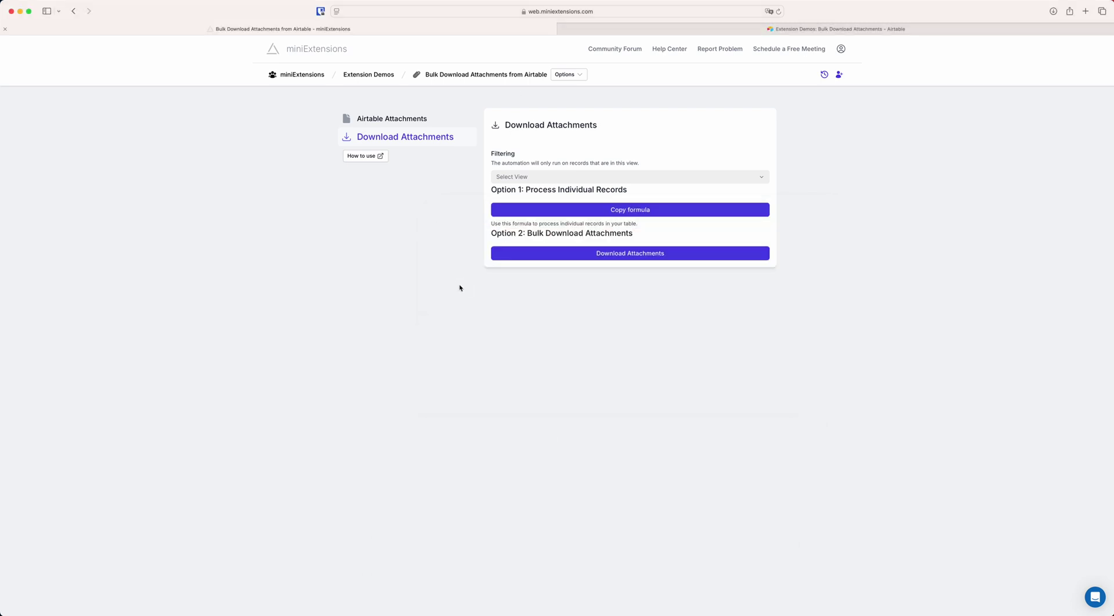
# Step: Review the extension's folder name settings, then inspect the Download Category field's formula in Airtable without changing it
pyautogui.click(388, 118)
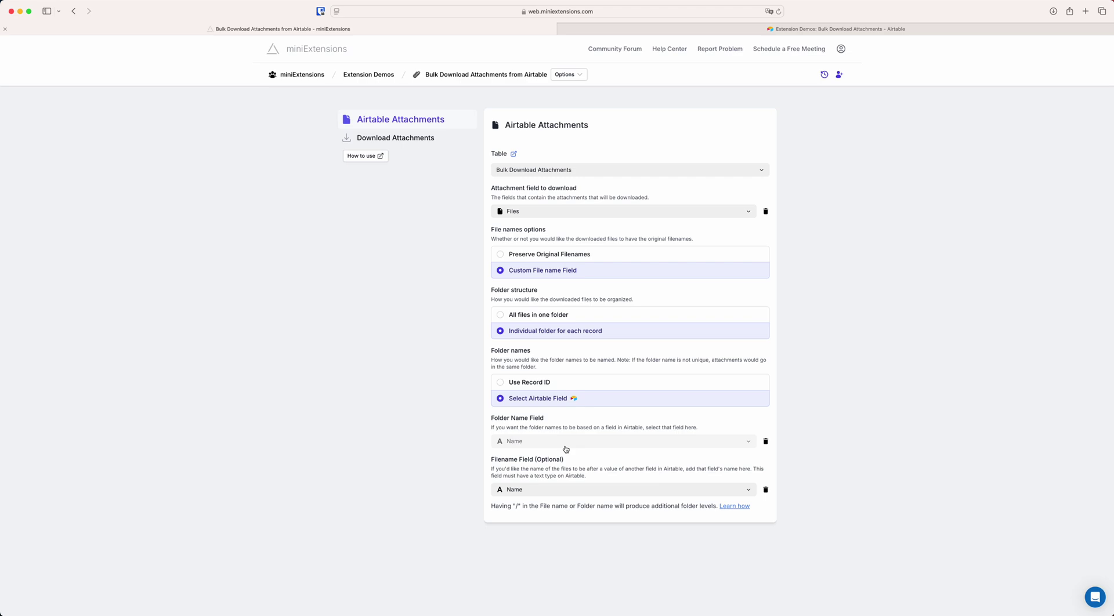
pyautogui.click(642, 27)
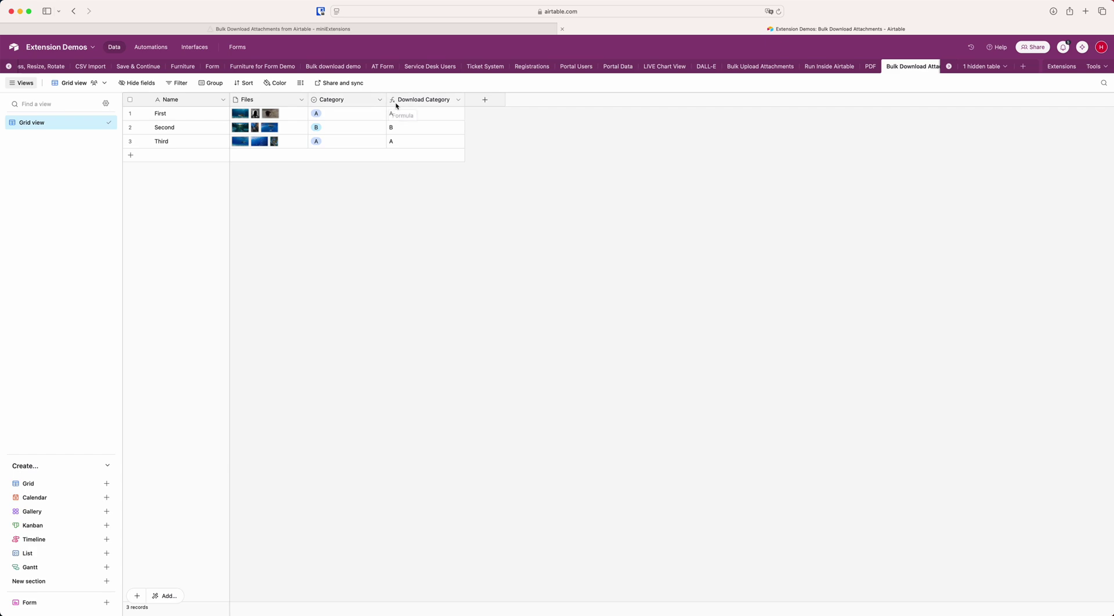
pyautogui.rightClick(435, 101)
pyautogui.click(442, 122)
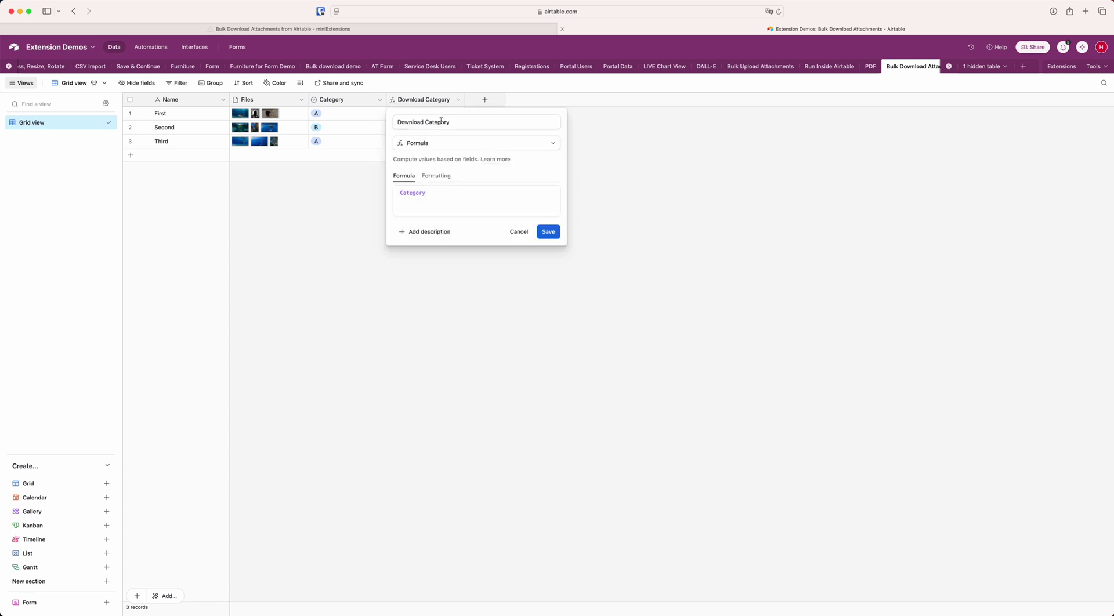
pyautogui.moveTo(400, 193); pyautogui.dragTo(442, 193)
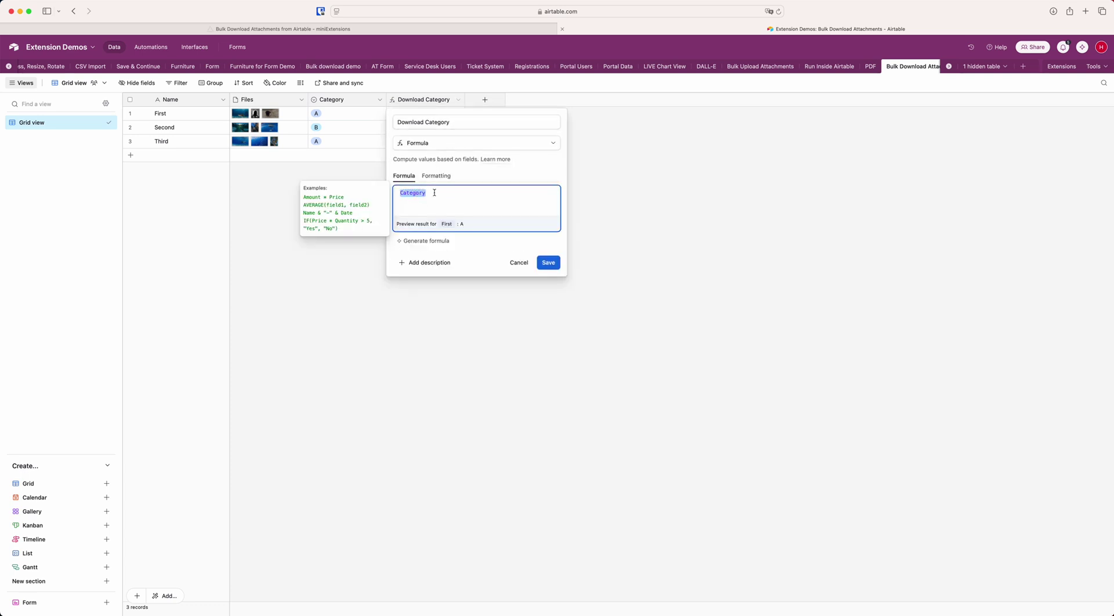
pyautogui.press('Right')
pyautogui.click(518, 263)
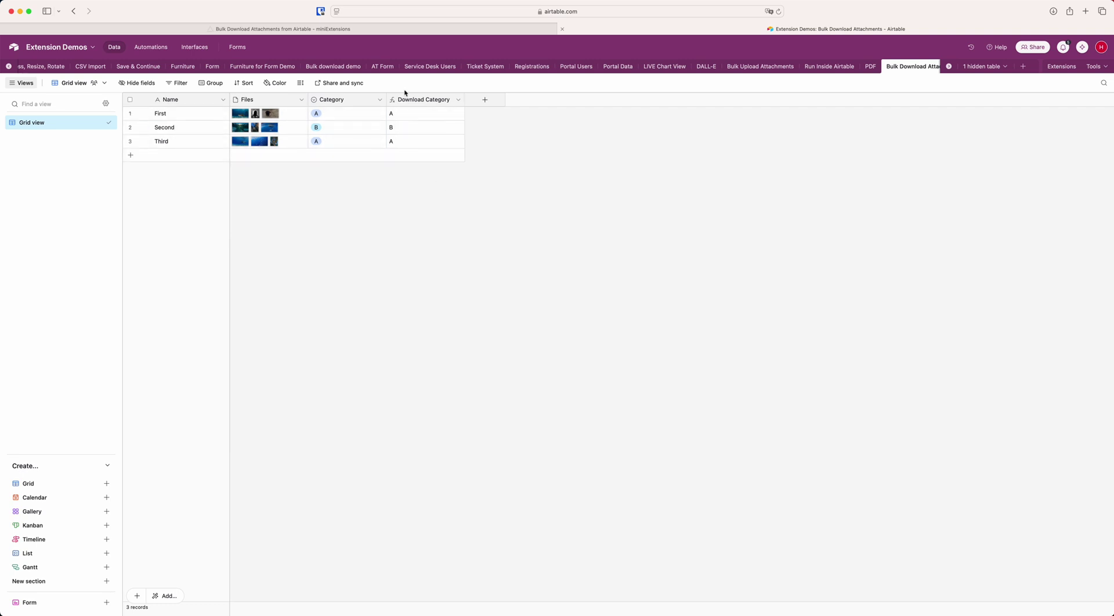
# Step: Return to the miniExtensions page and set the Folder Name Field to Download Category
pyautogui.click(338, 29)
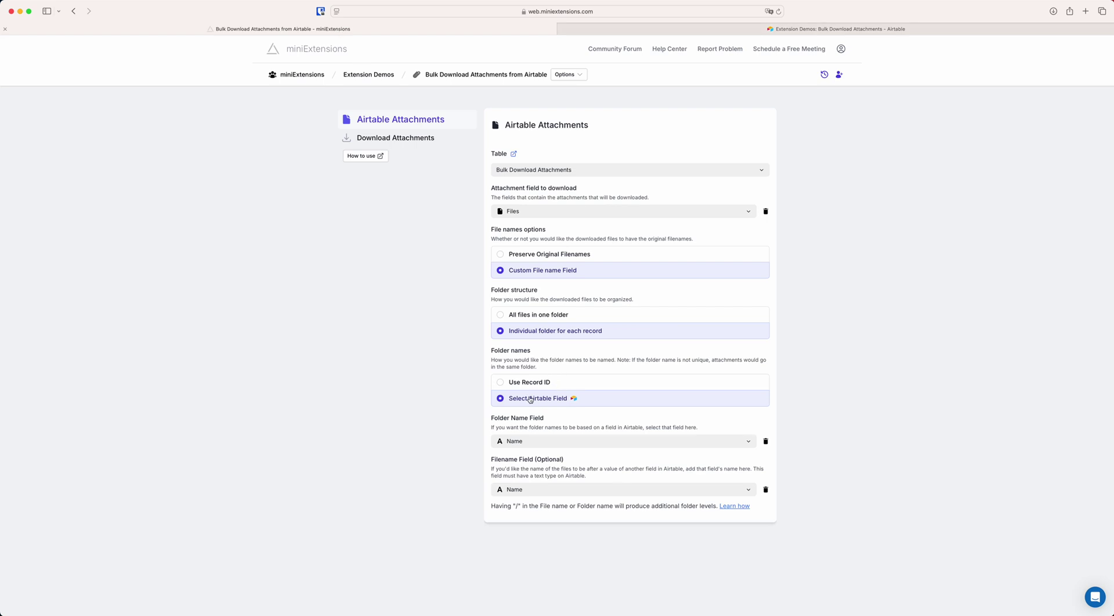
pyautogui.click(528, 442)
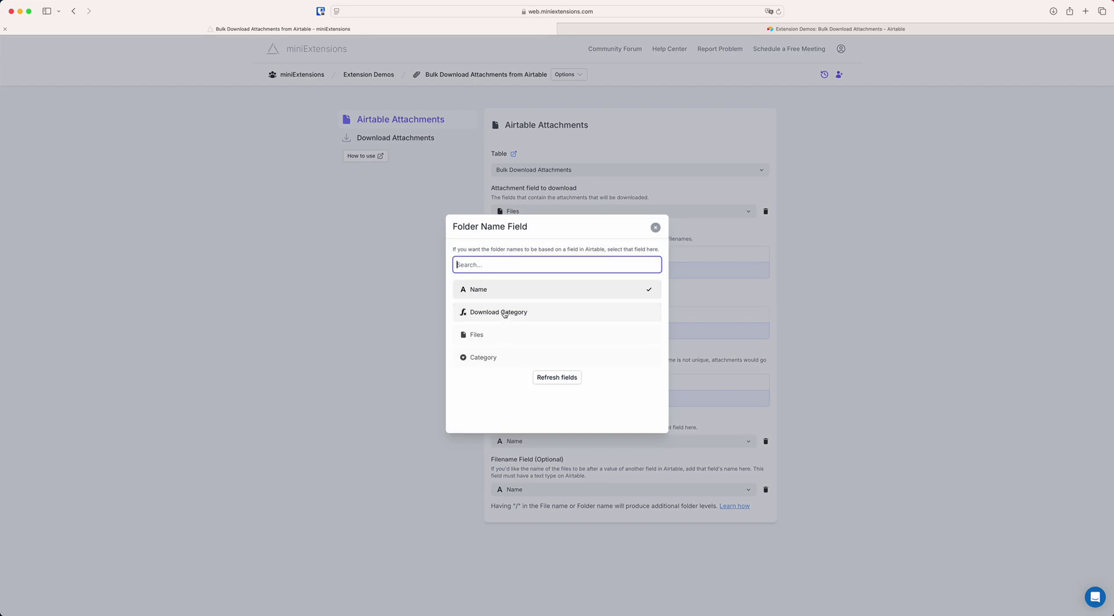
pyautogui.click(504, 314)
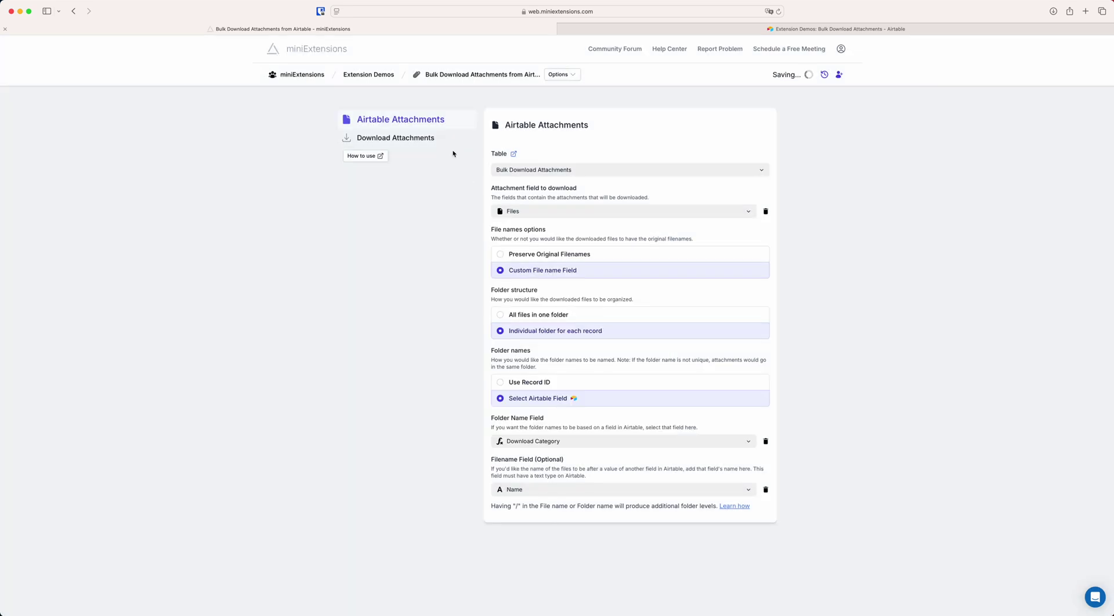
# Step: Bulk download the attachments with the category-based folder names and examine the files inside the downloaded A and B folders
pyautogui.click(407, 140)
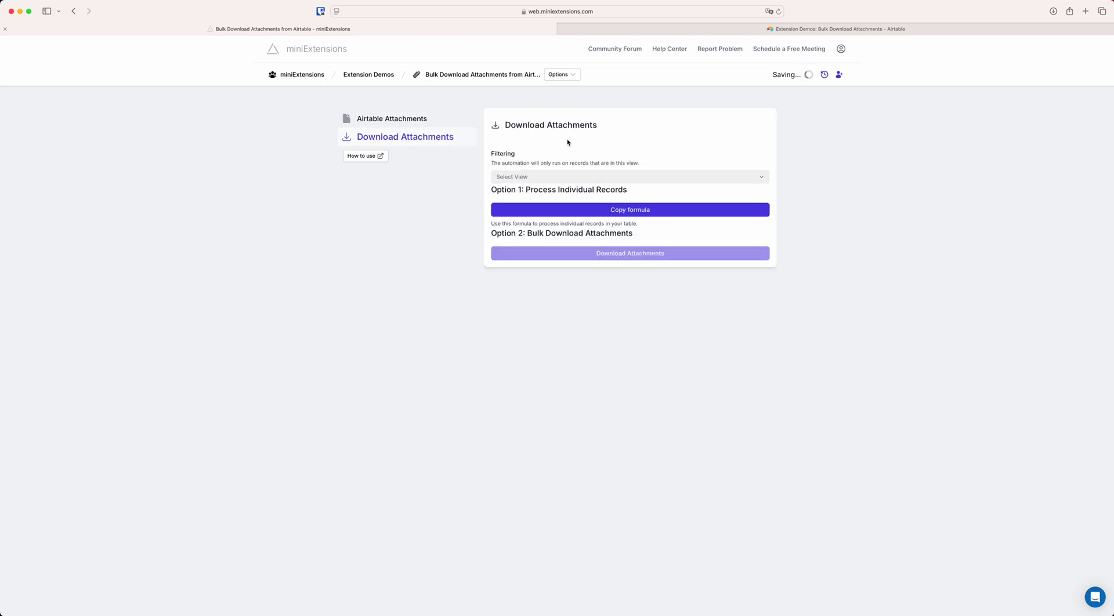
pyautogui.click(577, 253)
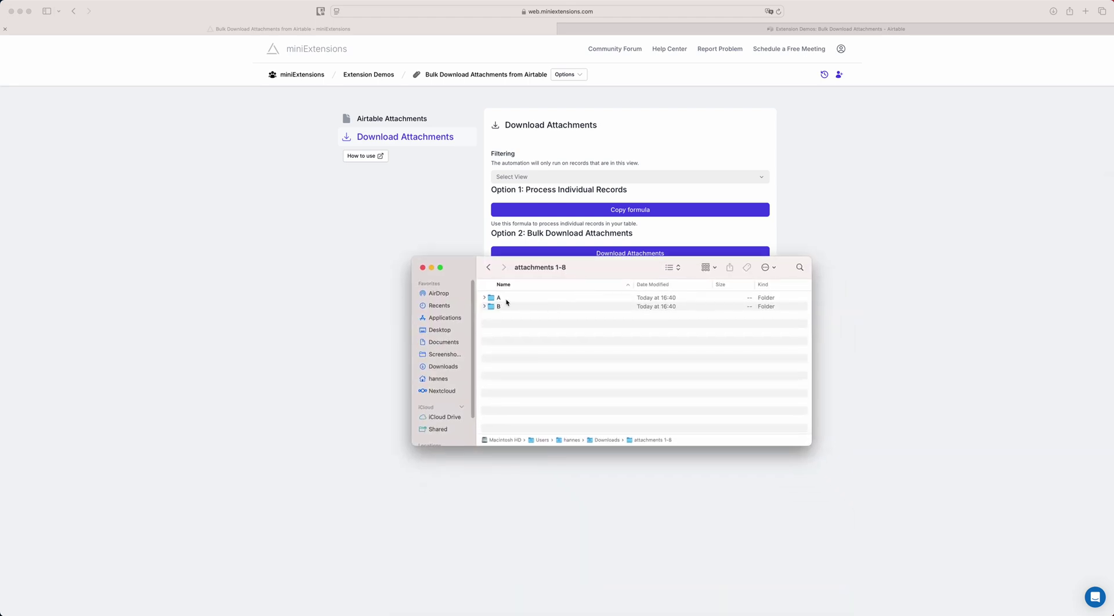
pyautogui.doubleClick(506, 299)
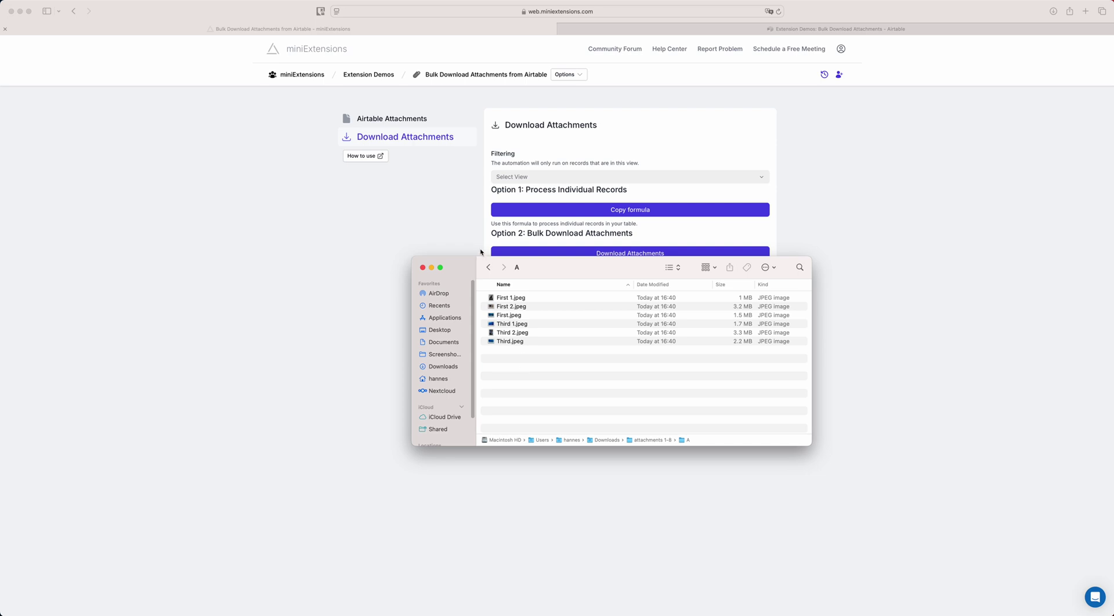
pyautogui.click(488, 267)
pyautogui.doubleClick(513, 307)
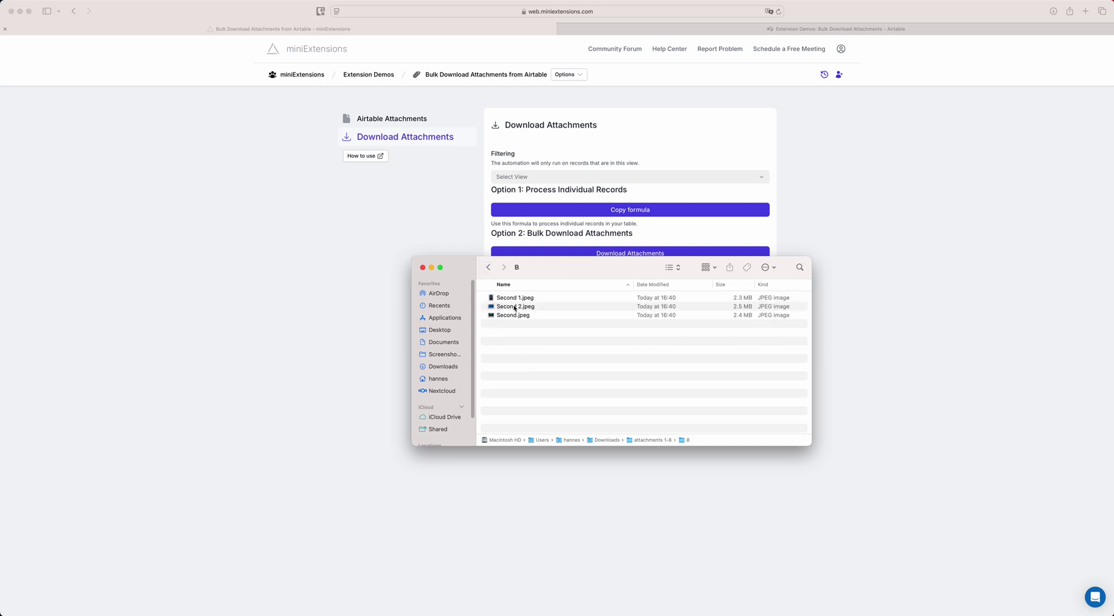
# Step: Copy the extension's formula for processing individual records
pyautogui.click(640, 33)
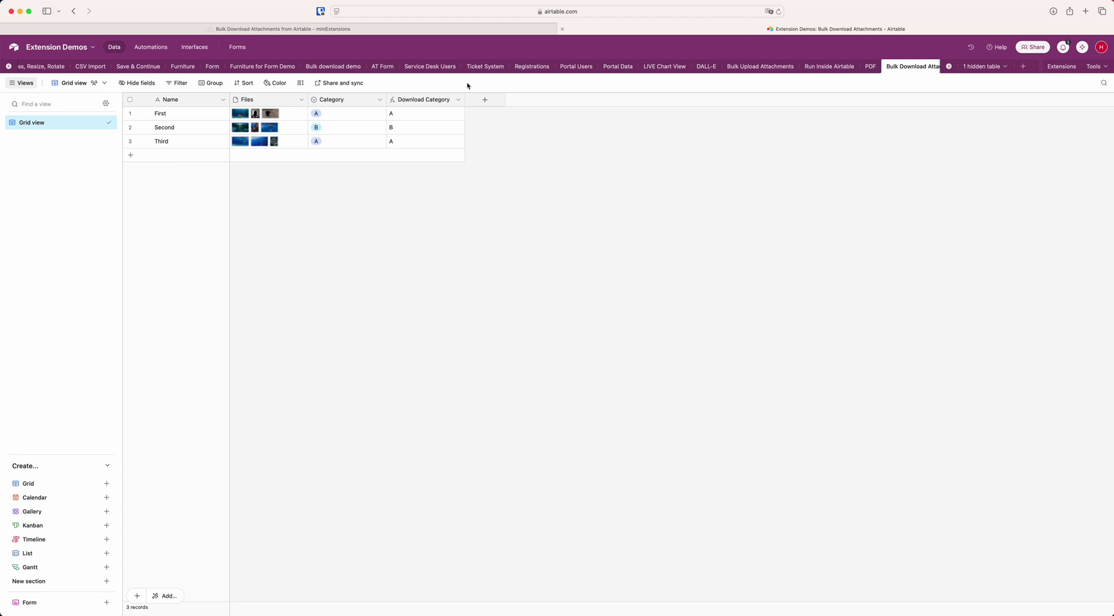
pyautogui.click(478, 30)
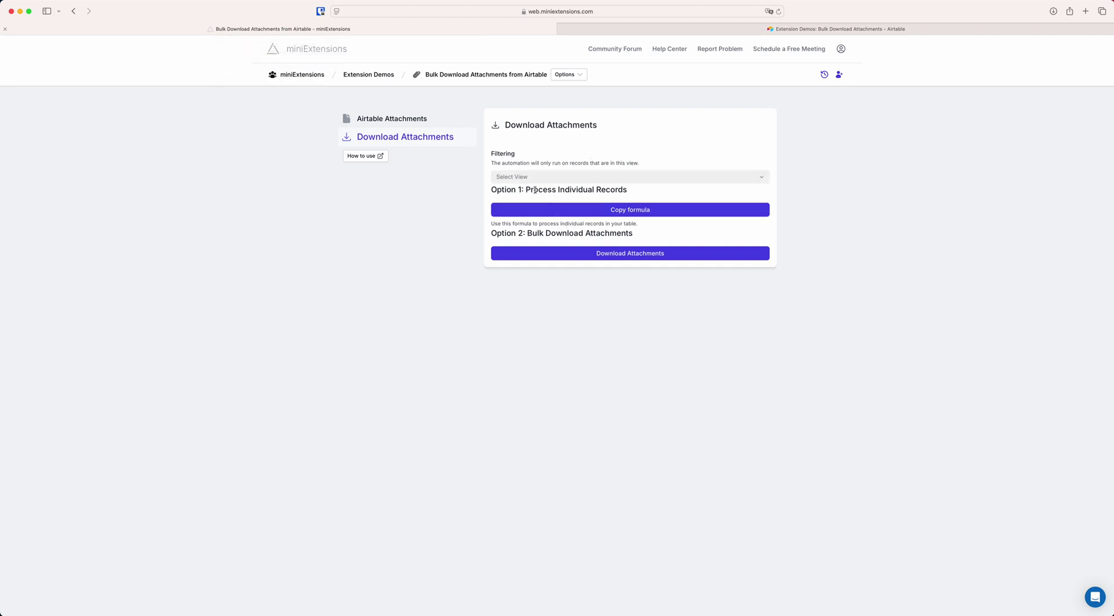
pyautogui.moveTo(527, 189); pyautogui.dragTo(625, 193)
pyautogui.click(634, 224)
pyautogui.click(632, 210)
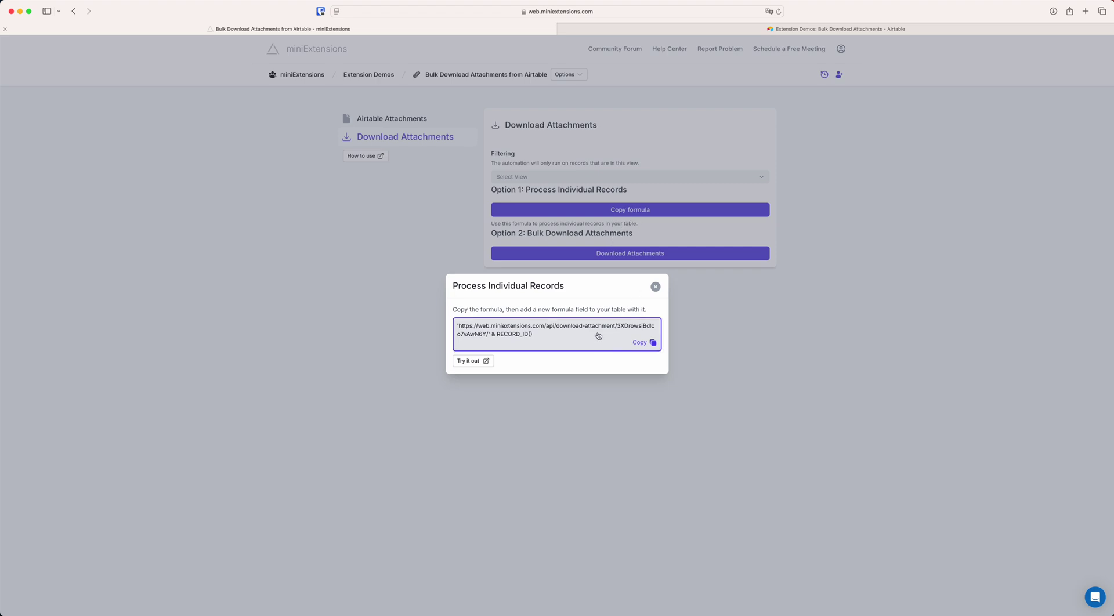
pyautogui.click(643, 343)
# Step: In the Airtable table, start a new field named Download with the field type Button
pyautogui.click(639, 29)
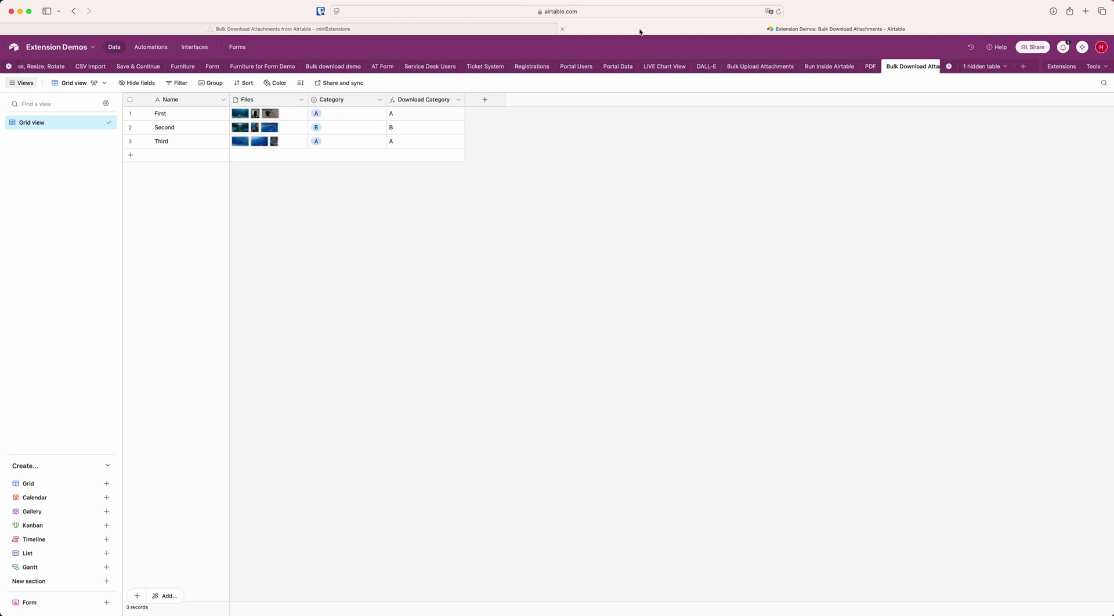
pyautogui.click(485, 99)
pyautogui.click(498, 127)
pyautogui.write('Download')
pyautogui.click(502, 143)
pyautogui.write('butt')
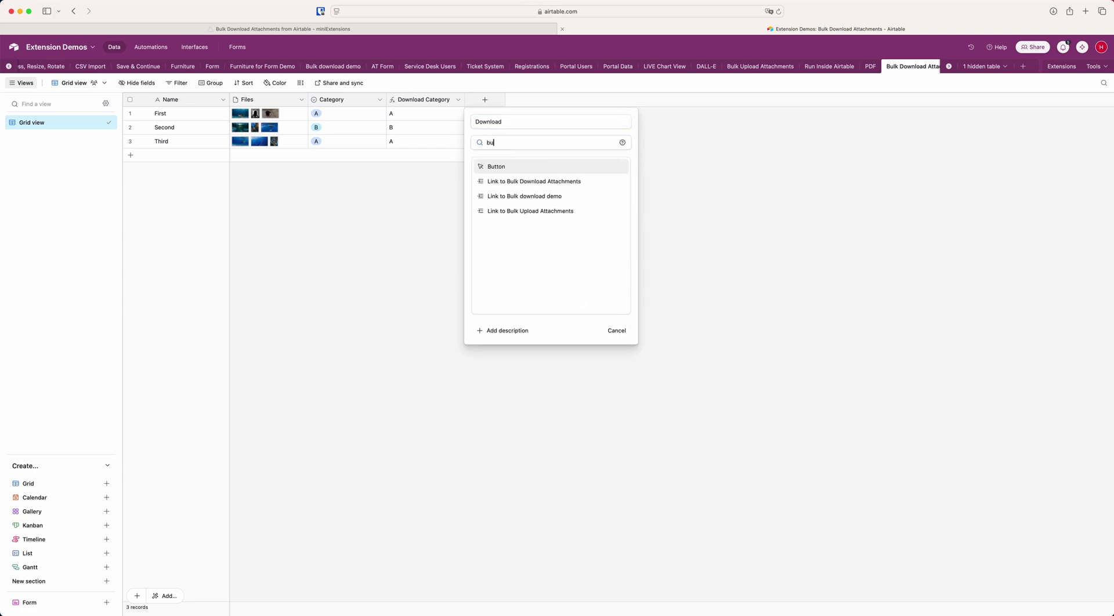
pyautogui.click(497, 165)
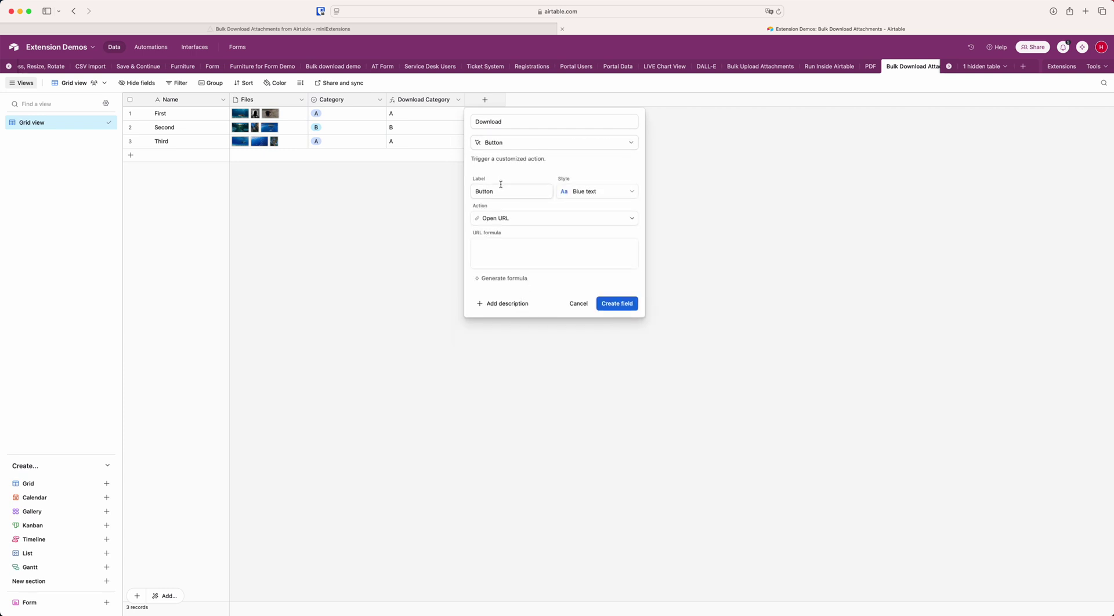
# Step: Paste the copied formula as the button's URL formula, label the button Download, and create the field
pyautogui.click(501, 246)
pyautogui.press('super+v')
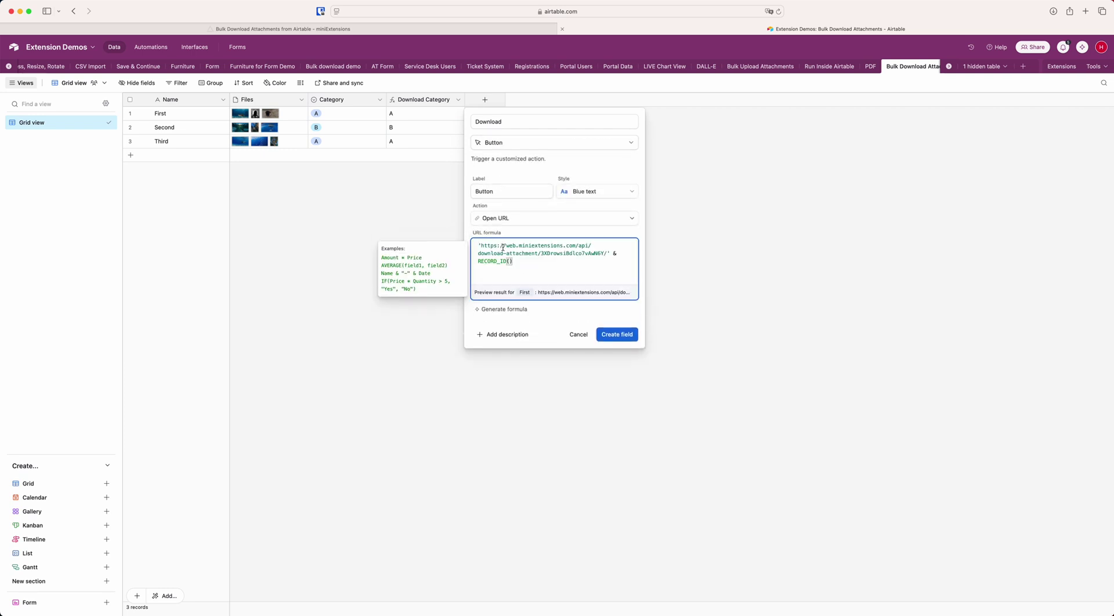
pyautogui.doubleClick(502, 193)
pyautogui.write('Download')
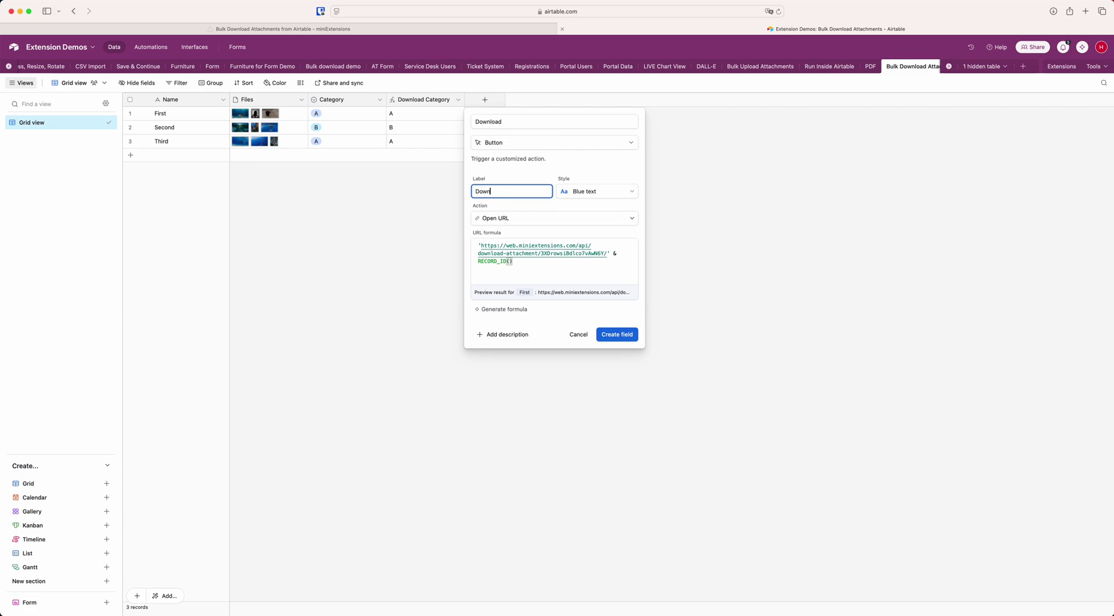
pyautogui.click(615, 332)
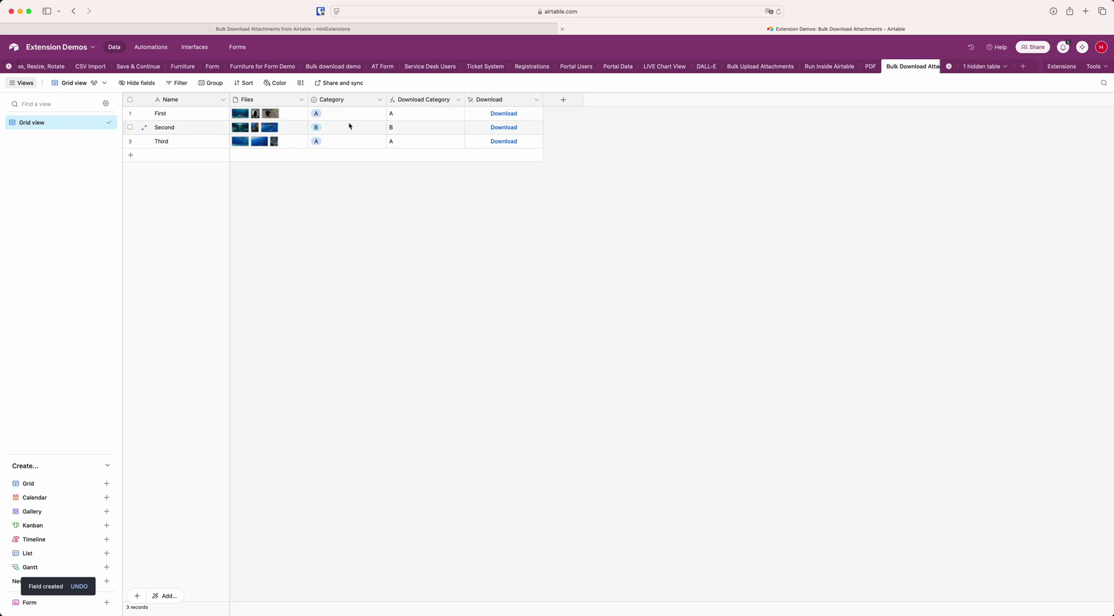
# Step: Download the First record's attachments with its Download button, allowing downloads on airtable.com, and close the folder windows after checking the files
pyautogui.click(504, 113)
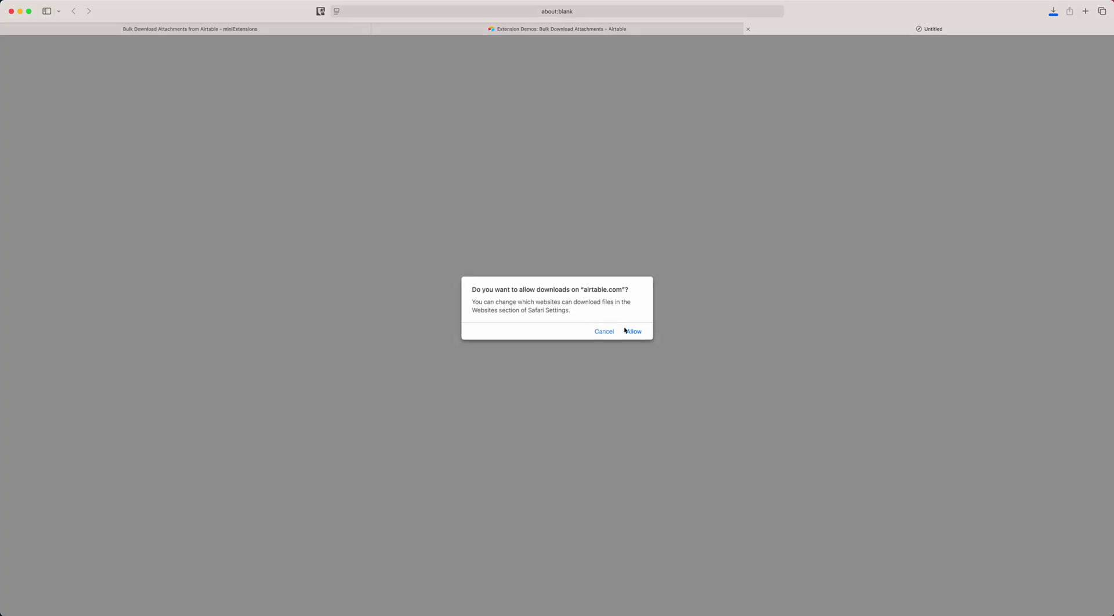
pyautogui.click(631, 332)
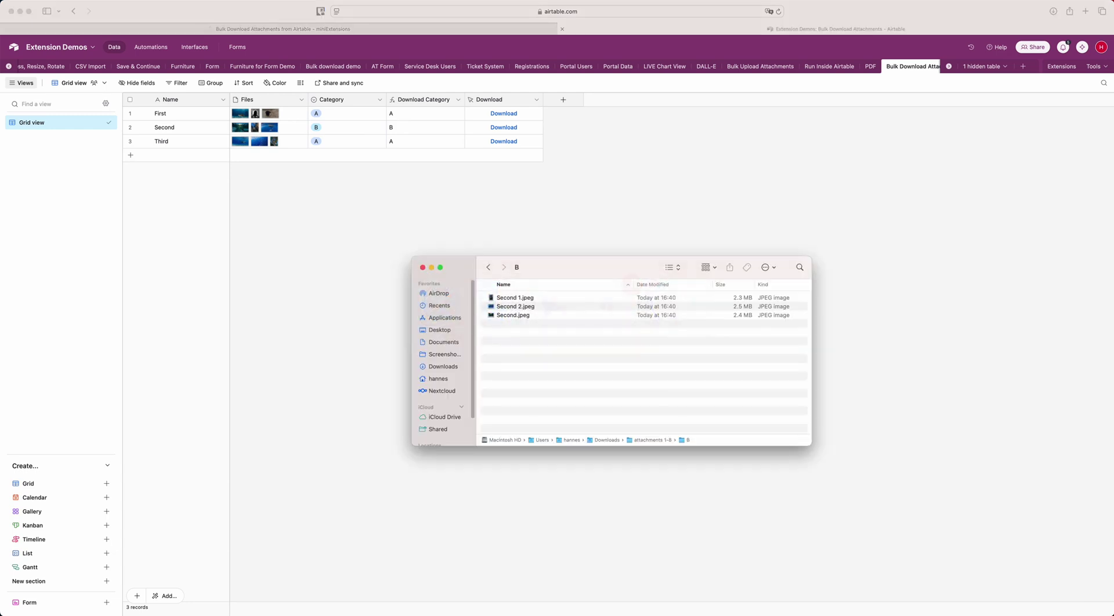
pyautogui.press('super+w')
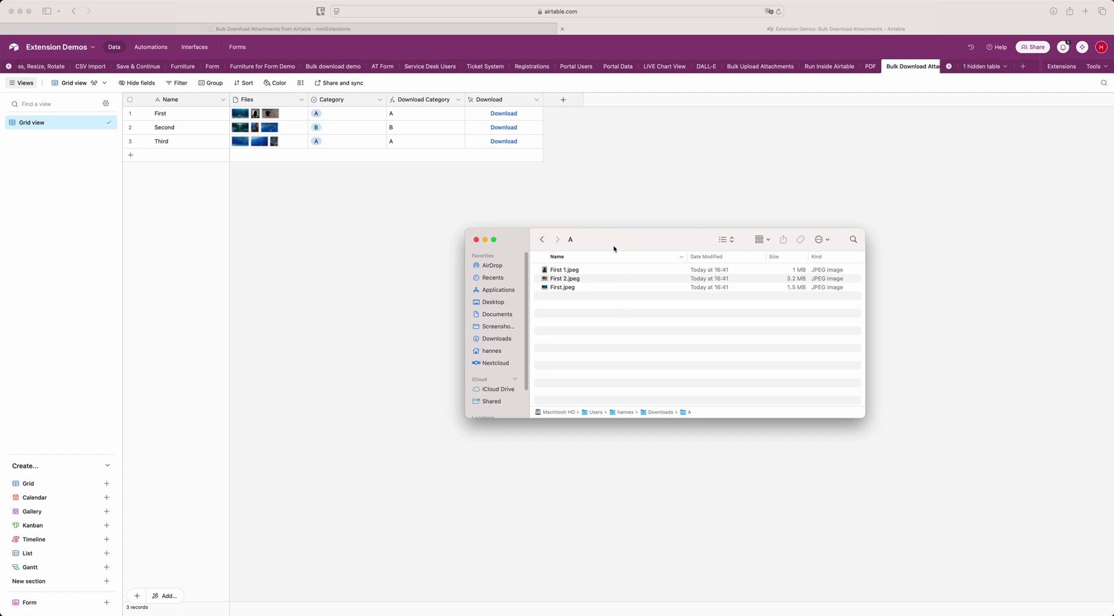
pyautogui.press('super+w')
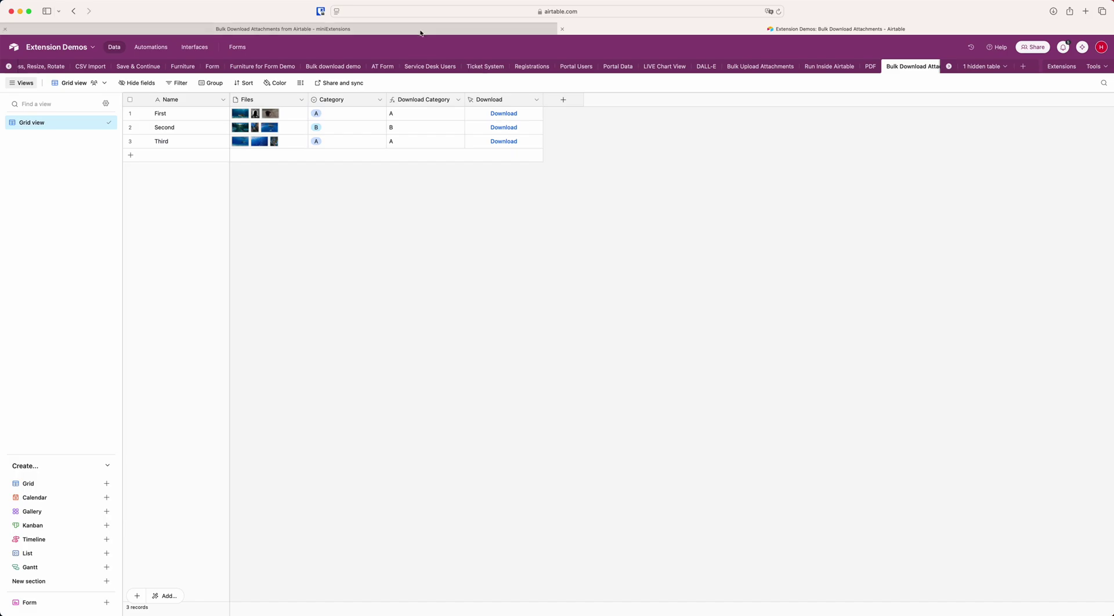
# Step: Close the extension's formula dialog, look over the Airtable table again, and review the extension's Airtable Attachments settings
pyautogui.click(419, 29)
pyautogui.click(655, 287)
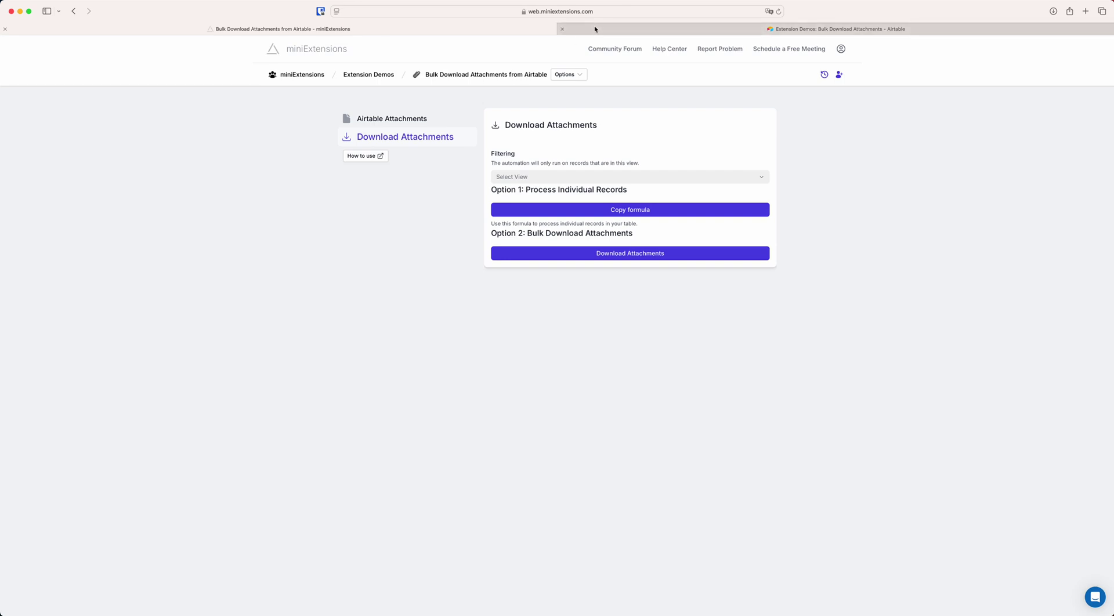
pyautogui.click(594, 29)
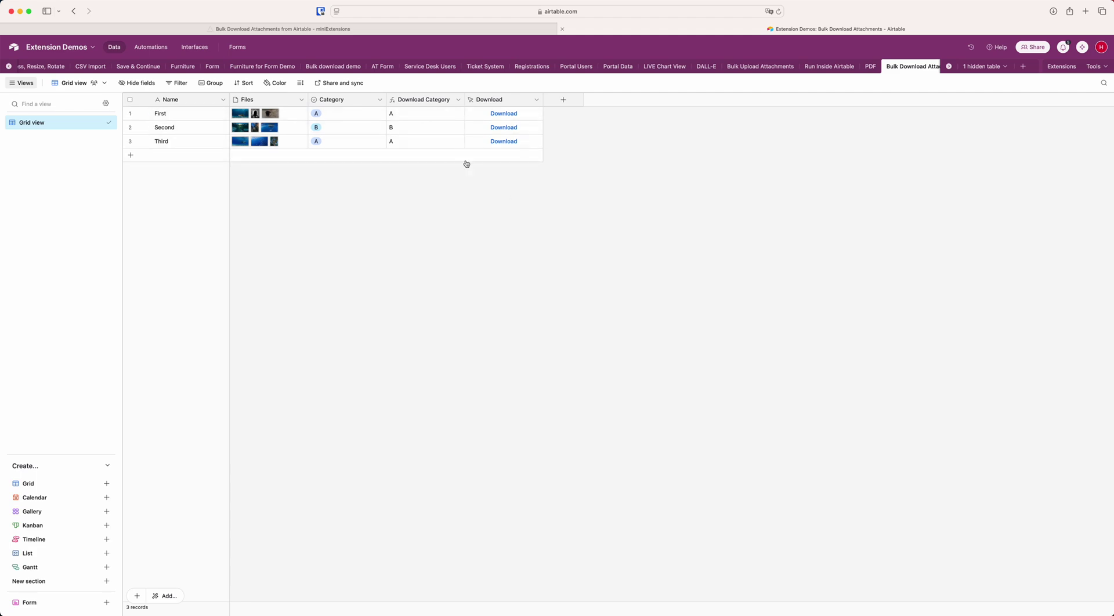
pyautogui.click(404, 30)
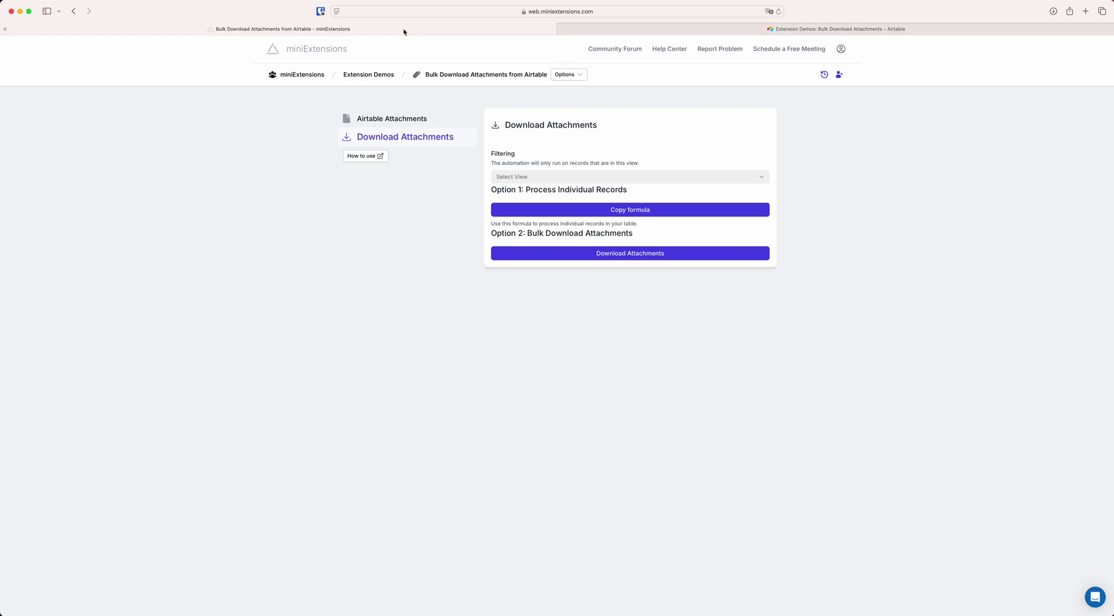
pyautogui.click(436, 117)
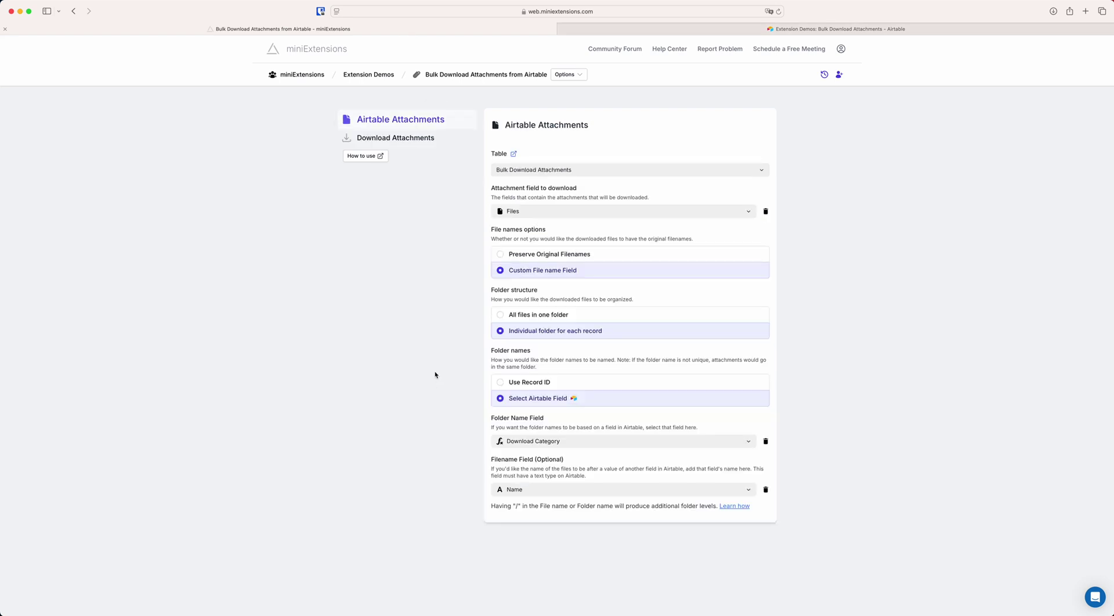